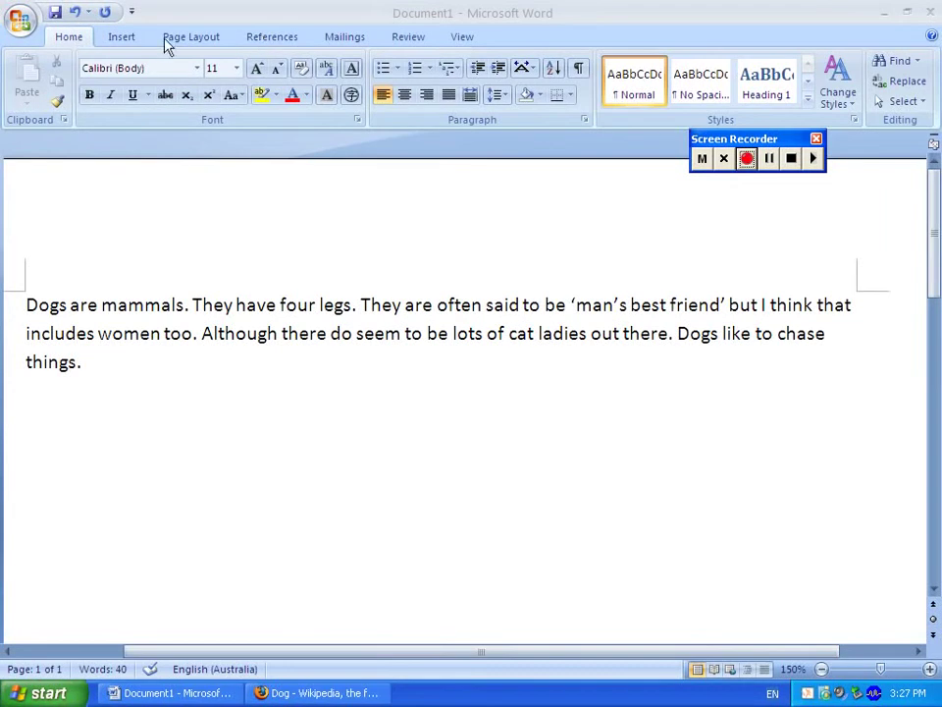
- Show the References tools, with APA as the citation style, over the dogs paragraph
{"action": "left_click", "coordinate": [272, 41]}
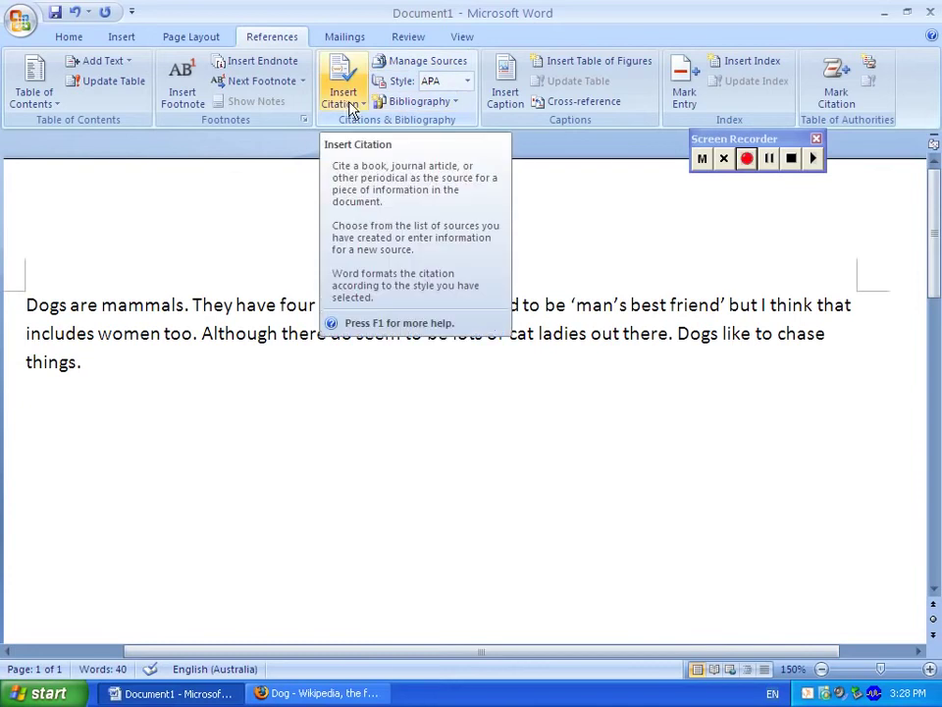
- Open Source Manager and start a new source of type Book
{"action": "left_click", "coordinate": [410, 63]}
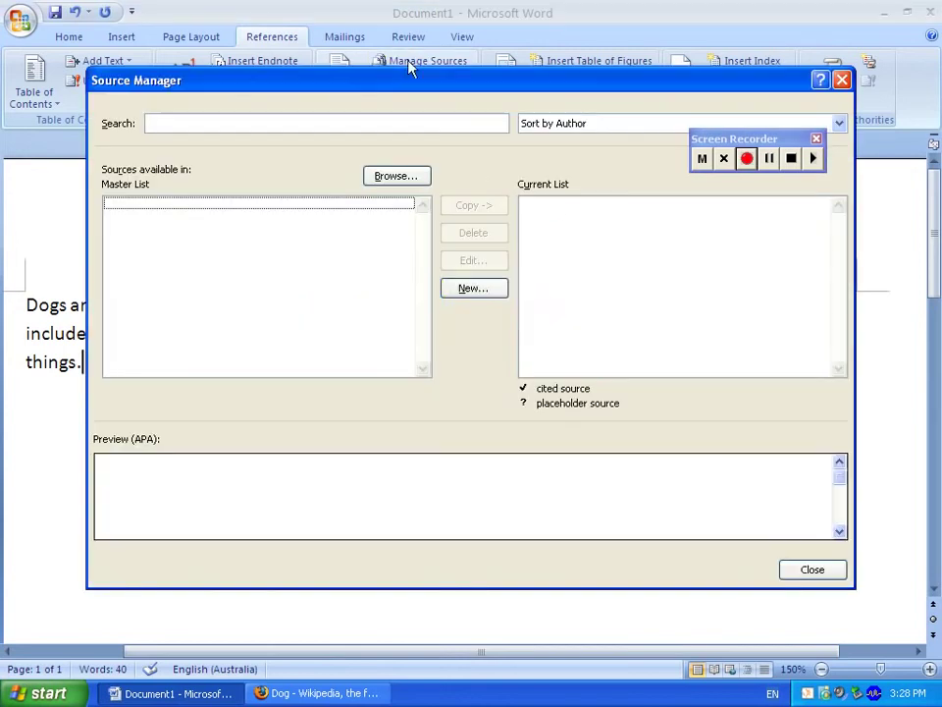
{"action": "left_click", "coordinate": [478, 290]}
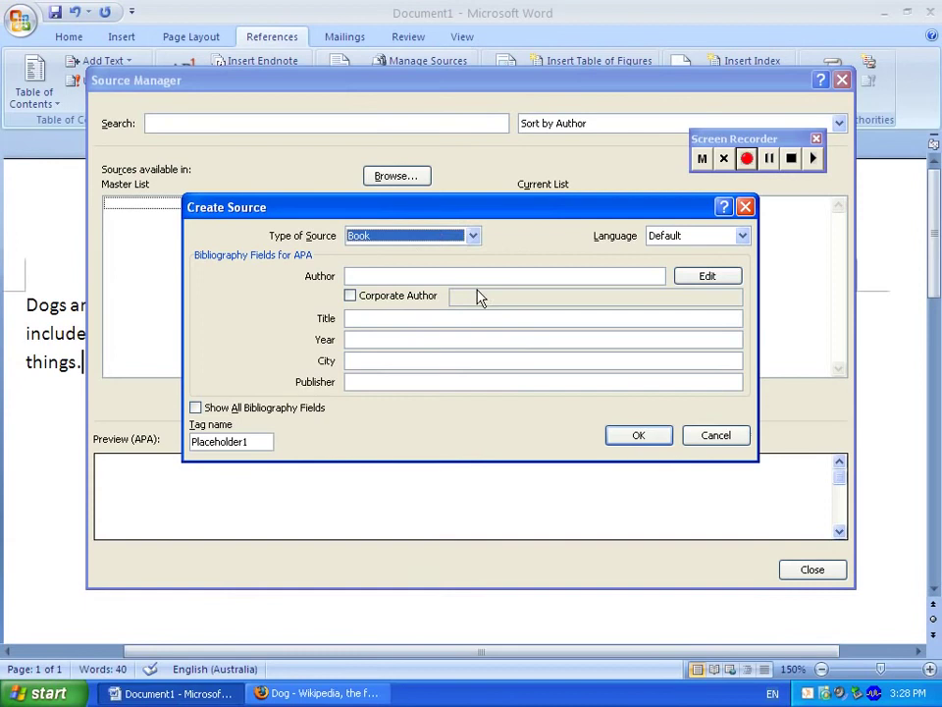
{"action": "left_click", "coordinate": [473, 236]}
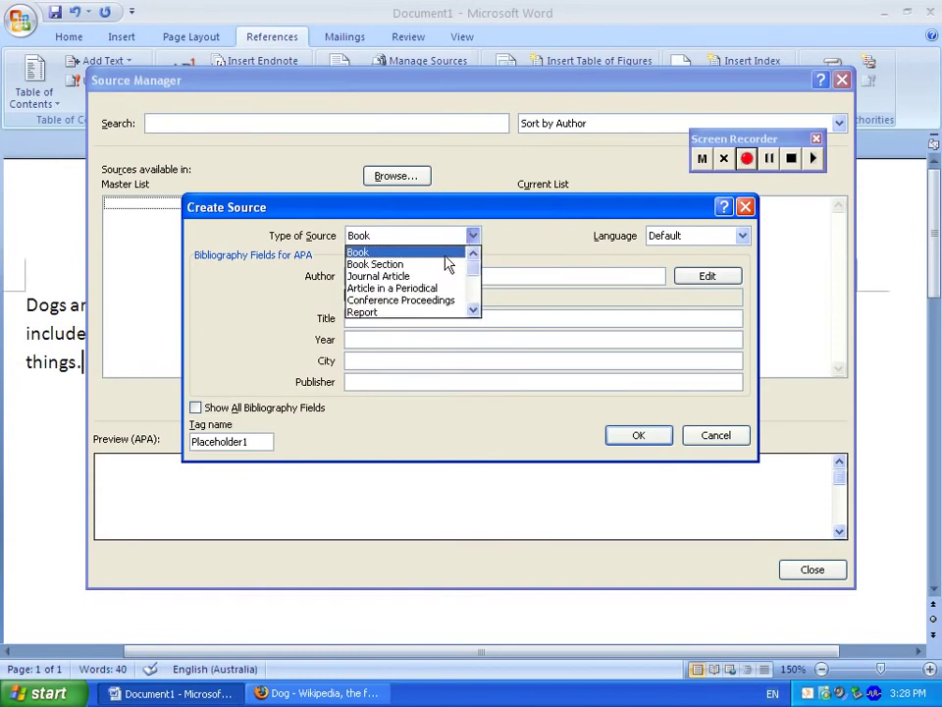
{"action": "mouse_move", "coordinate": [474, 280]}
{"action": "left_mouse_down"}
{"action": "mouse_move", "coordinate": [473, 305]}
{"action": "mouse_move", "coordinate": [468, 267]}
{"action": "left_mouse_up"}
{"action": "left_click", "coordinate": [369, 244]}
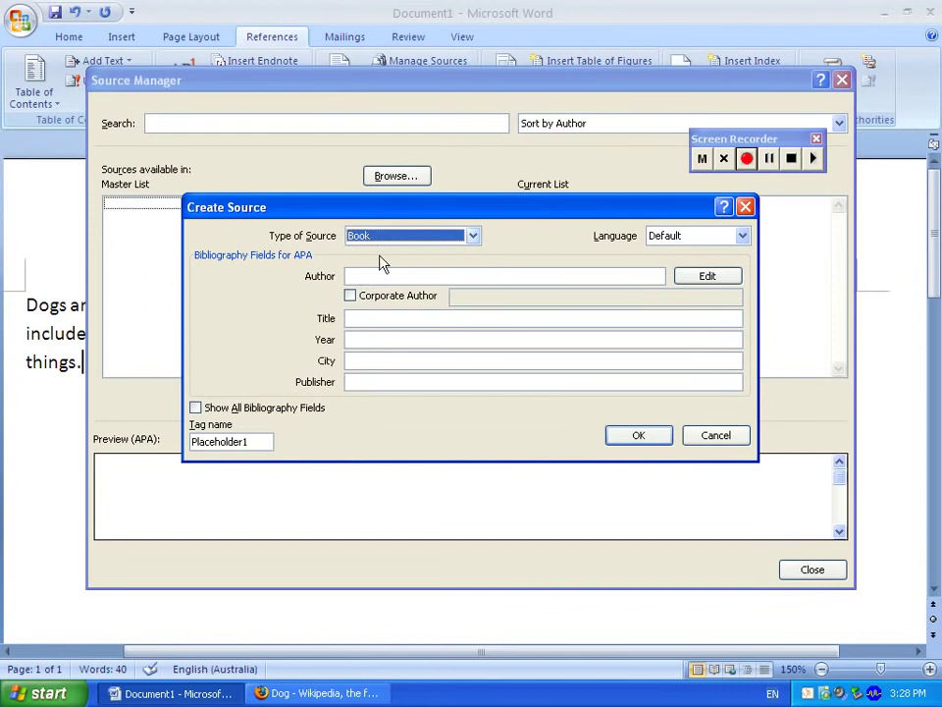
- Enter the author, title Dogs Dogs Dogs, 1968, Hong Kong, Silly Books, and save the book
{"action": "left_click", "coordinate": [363, 277]}
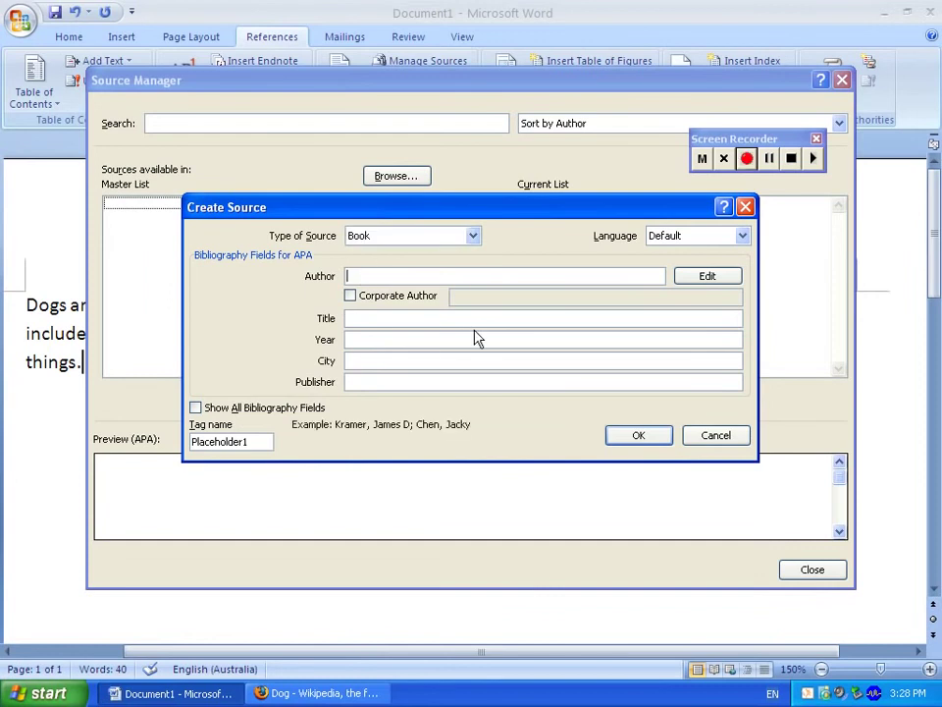
{"action": "type", "text": "Ian Mark Sealey"}
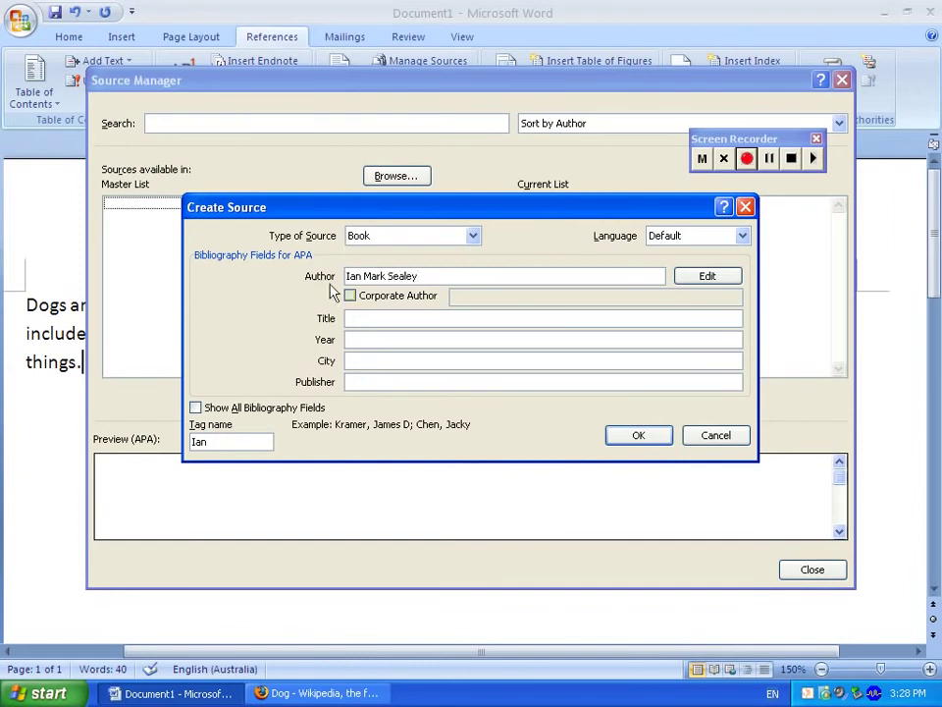
{"action": "left_click", "coordinate": [366, 316]}
{"action": "type", "text": "Do"}
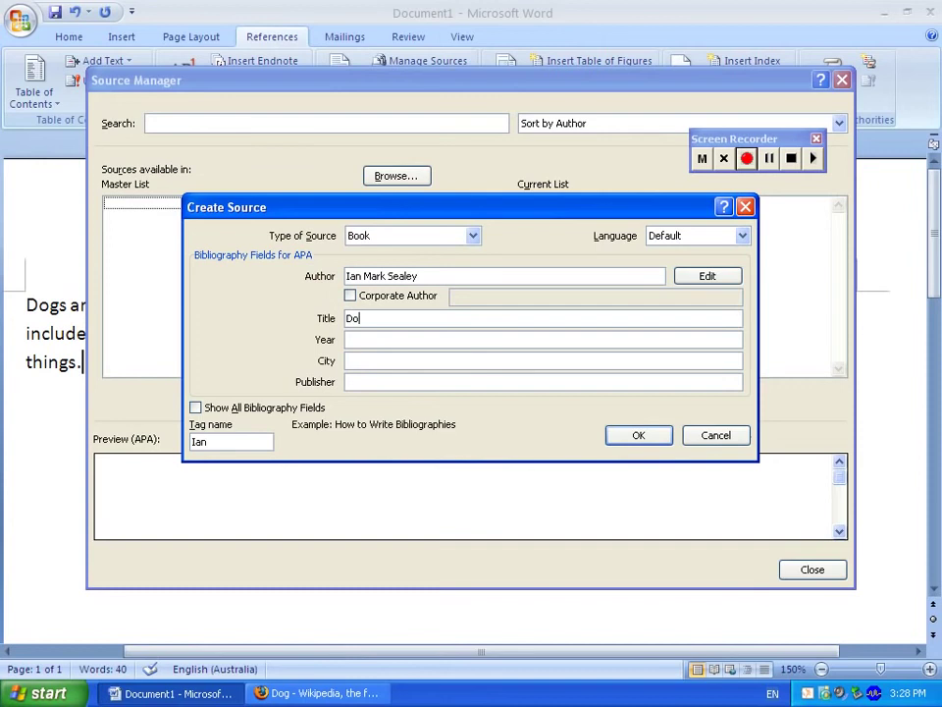
{"action": "type", "text": "gs Dogs Dogs!"}
{"action": "left_click", "coordinate": [368, 339]}
{"action": "type", "text": "1968"}
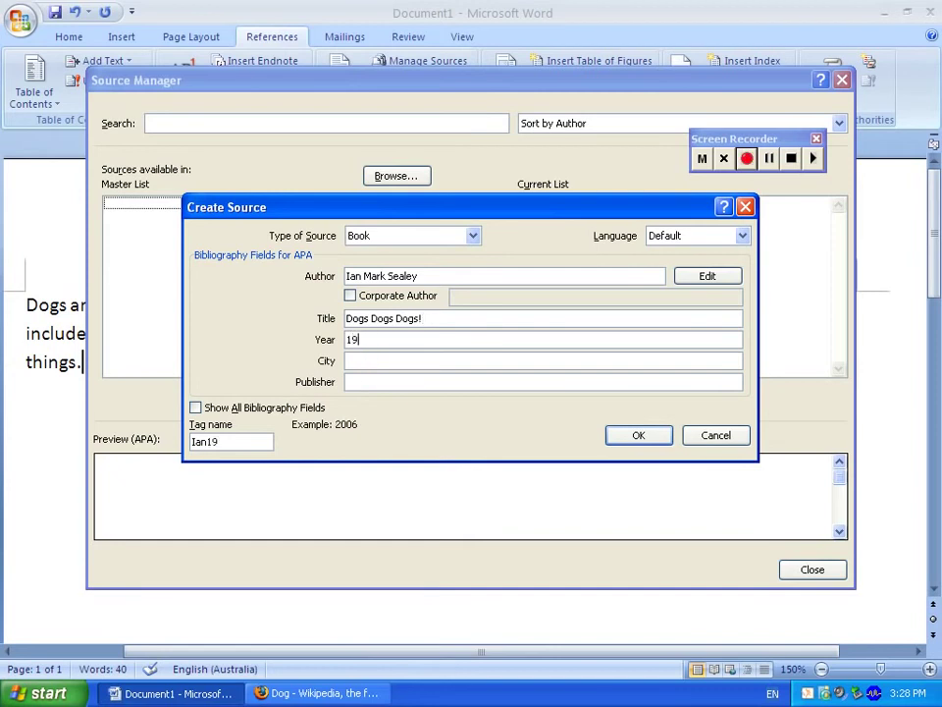
{"action": "left_click", "coordinate": [360, 360]}
{"action": "type", "text": "Hong Kong"}
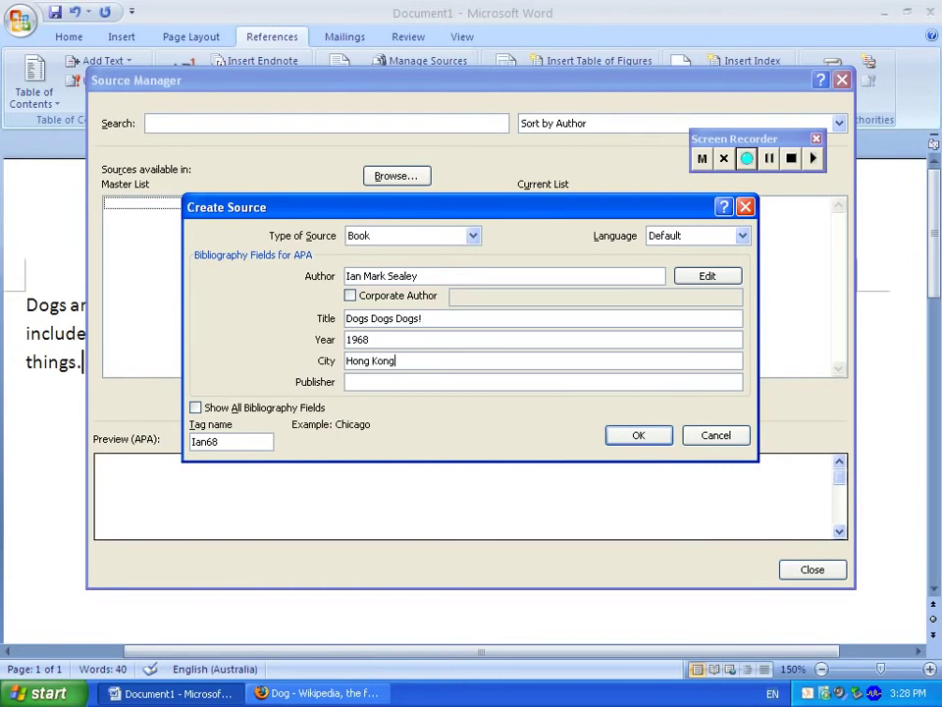
{"action": "key", "text": "Tab"}
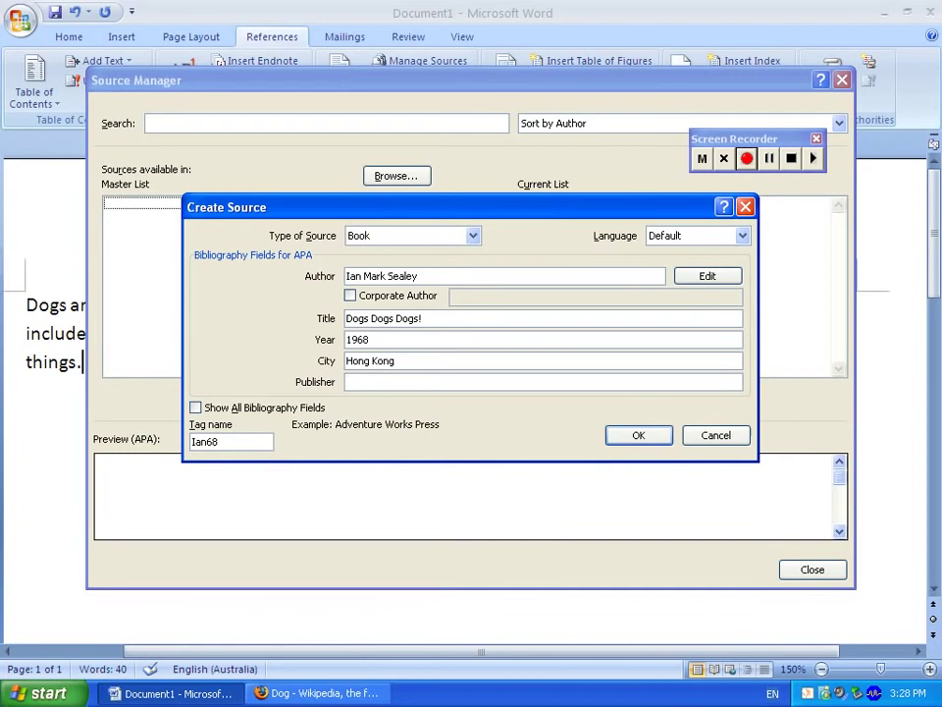
{"action": "type", "text": "Silly Books"}
{"action": "left_click", "coordinate": [639, 435]}
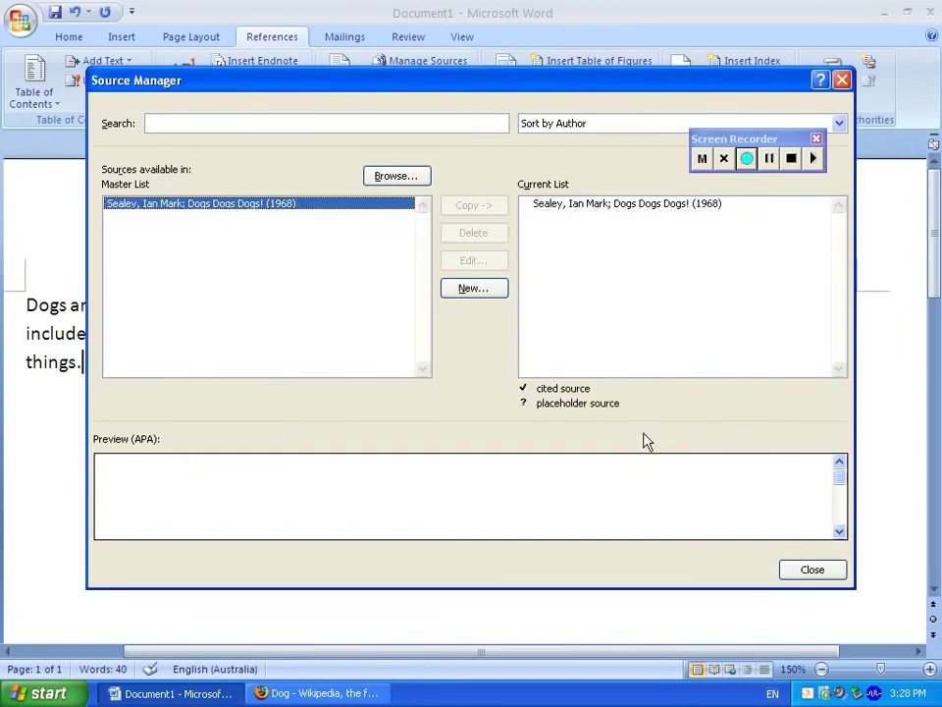
- Preview the Dogs Dogs Dogs! book's APA citation, then begin a second new source
{"action": "left_click", "coordinate": [274, 206]}
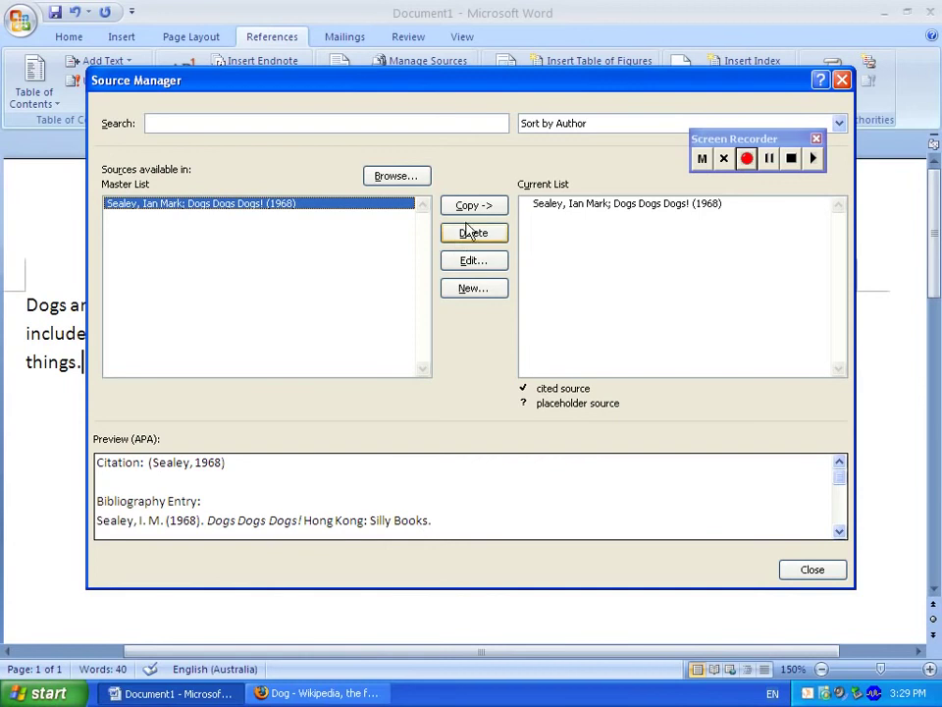
{"action": "left_click", "coordinate": [471, 289]}
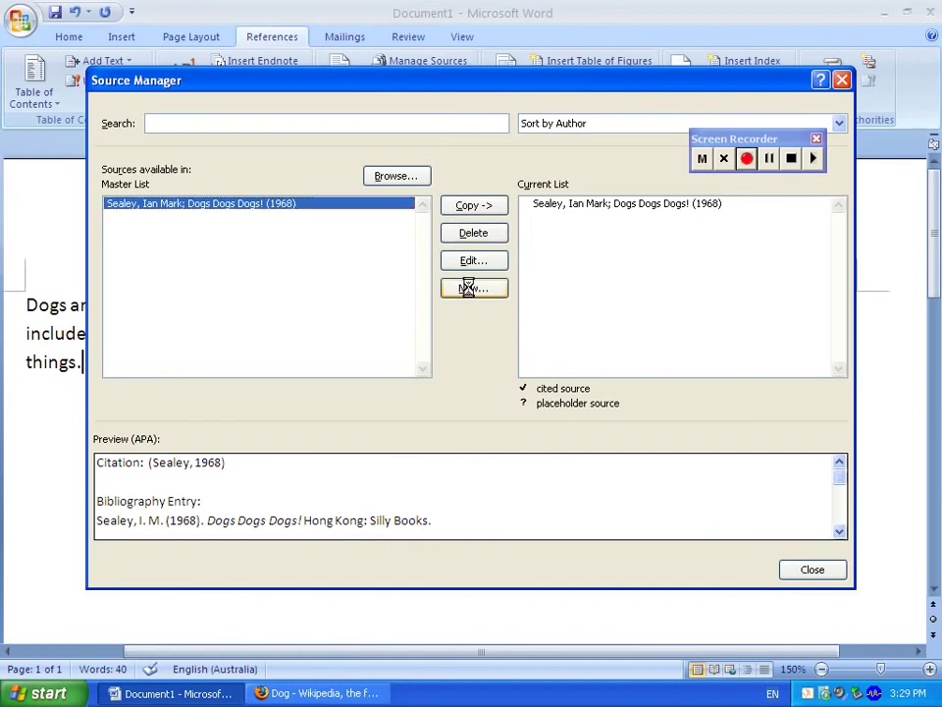
- Change the new source's type to Web site
{"action": "left_click", "coordinate": [472, 236]}
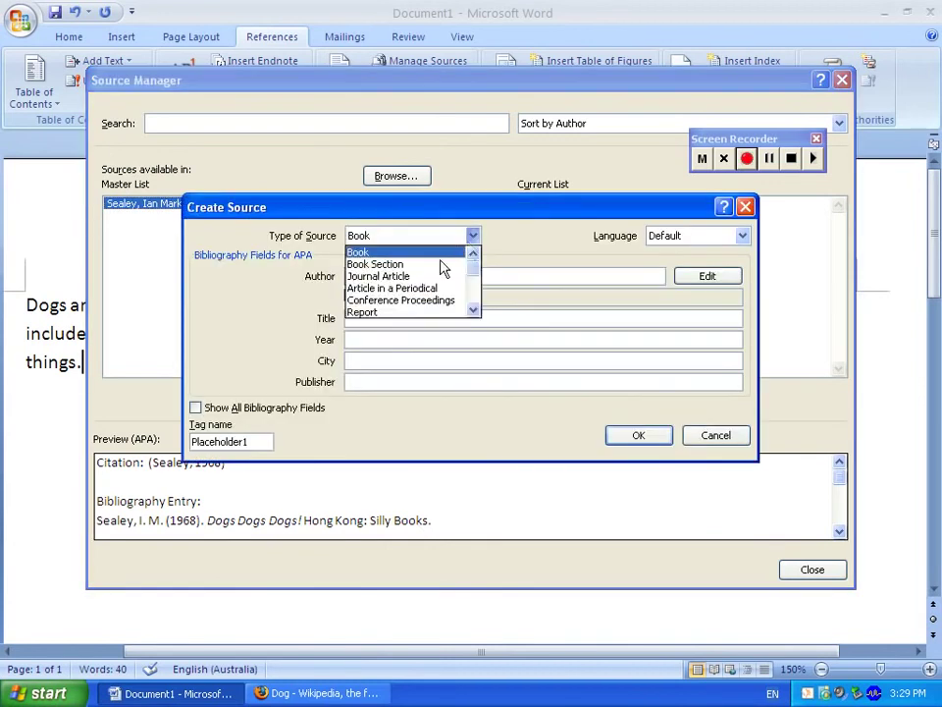
{"action": "left_click_drag", "start_coordinate": [475, 269], "coordinate": [475, 279]}
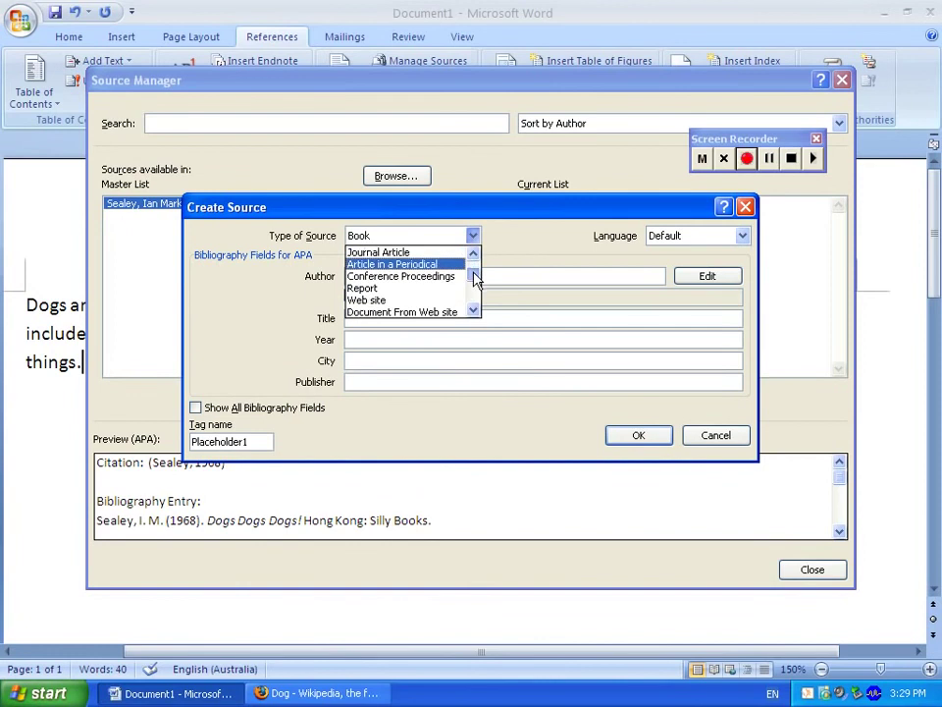
{"action": "left_click", "coordinate": [365, 298]}
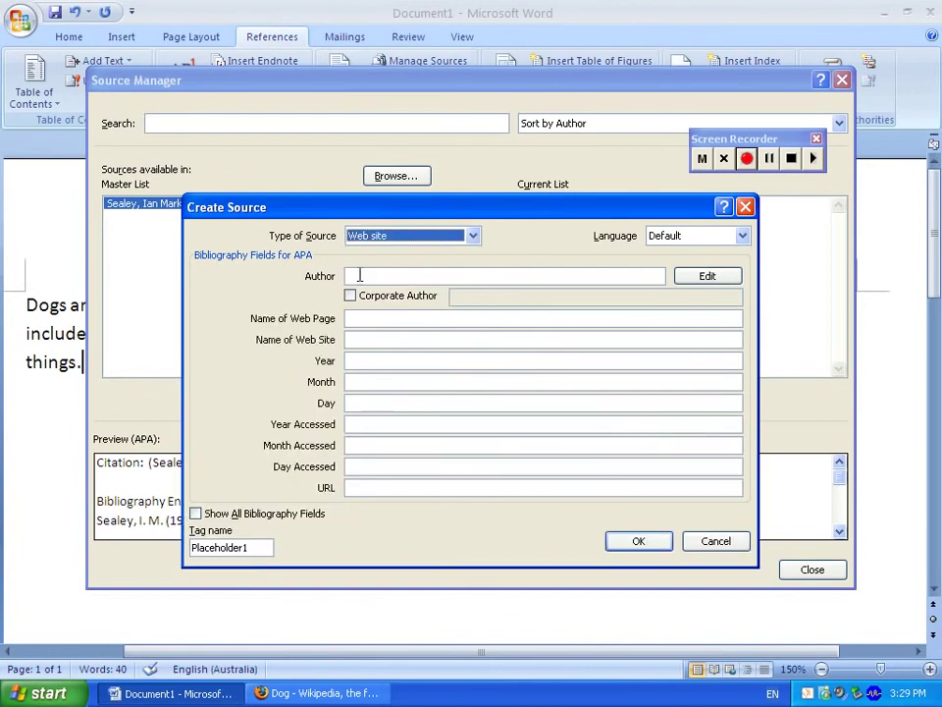
{"action": "left_click", "coordinate": [360, 276]}
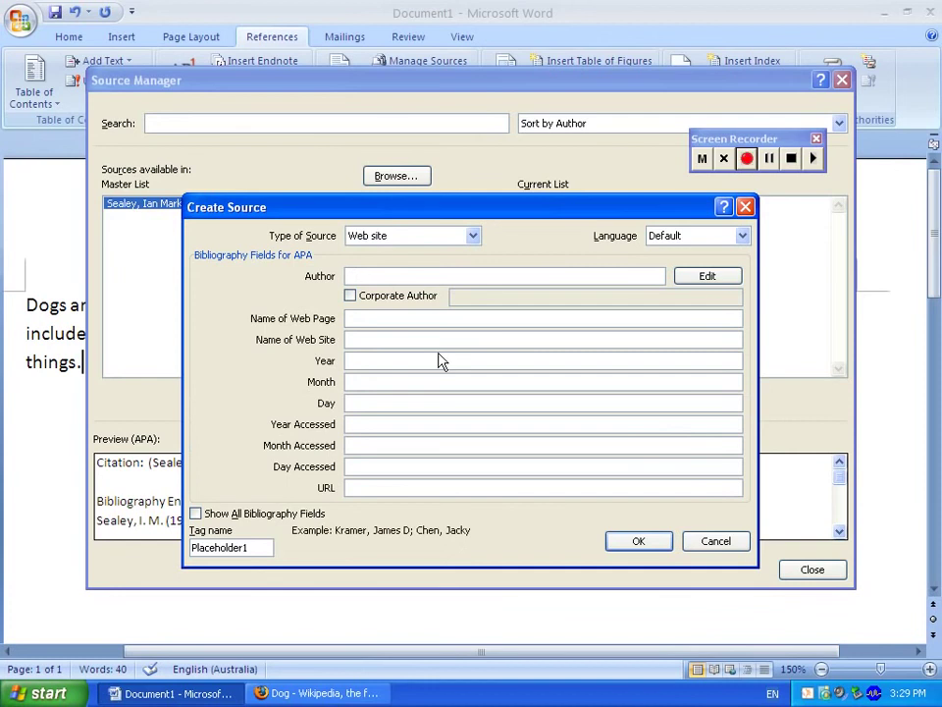
{"action": "left_click", "coordinate": [327, 694]}
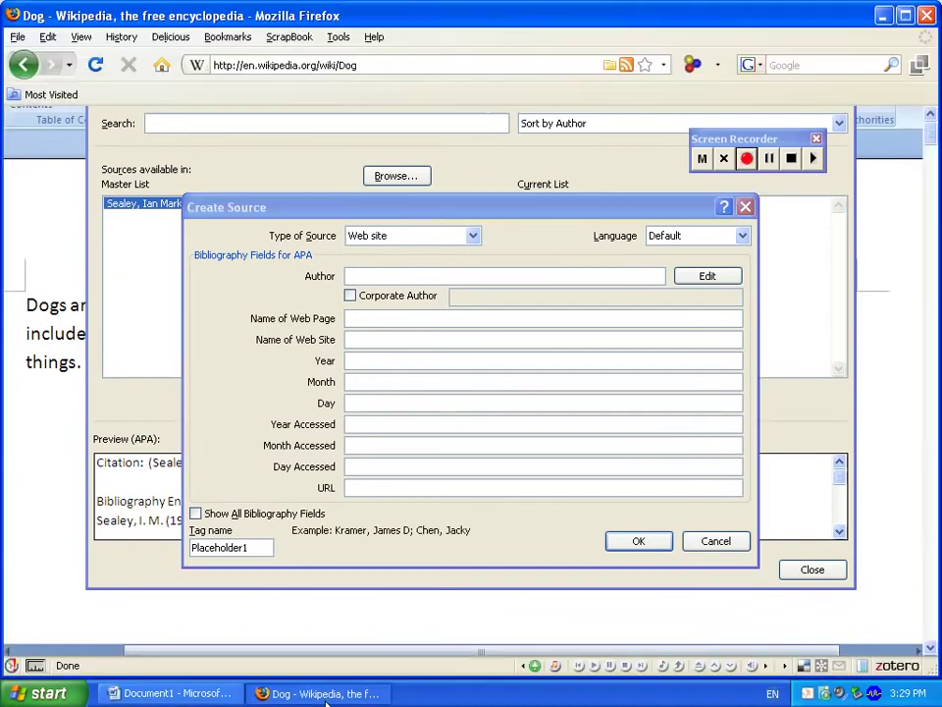
{"action": "left_click", "coordinate": [210, 694]}
- Enter web page name Dog and web site name Wikipedia
{"action": "left_click", "coordinate": [360, 320]}
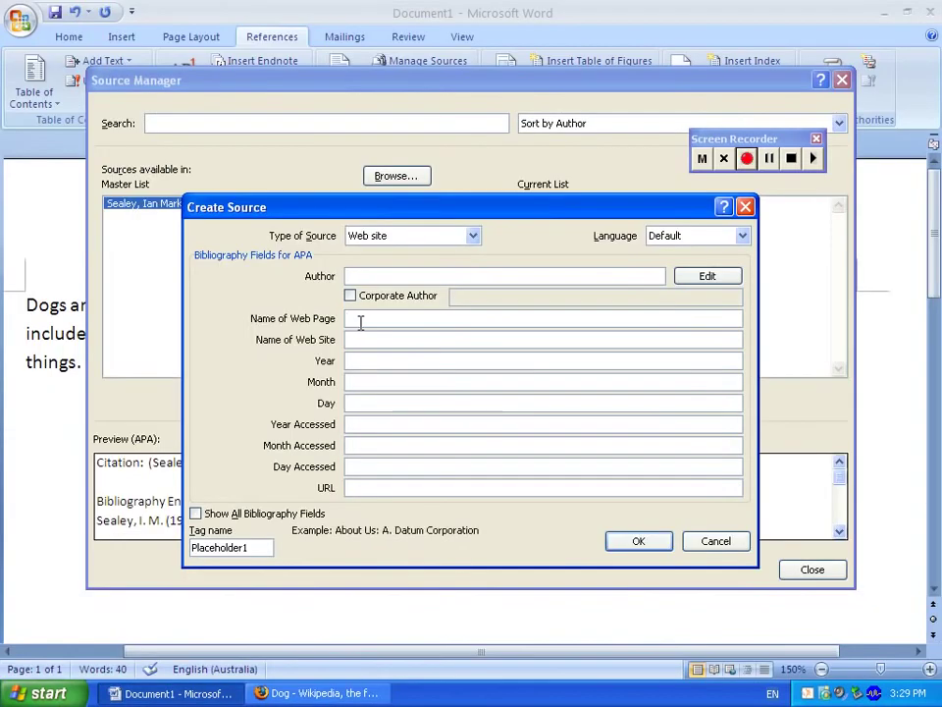
{"action": "type", "text": "Dog"}
{"action": "left_click", "coordinate": [355, 340]}
{"action": "type", "text": "Wikipedia"}
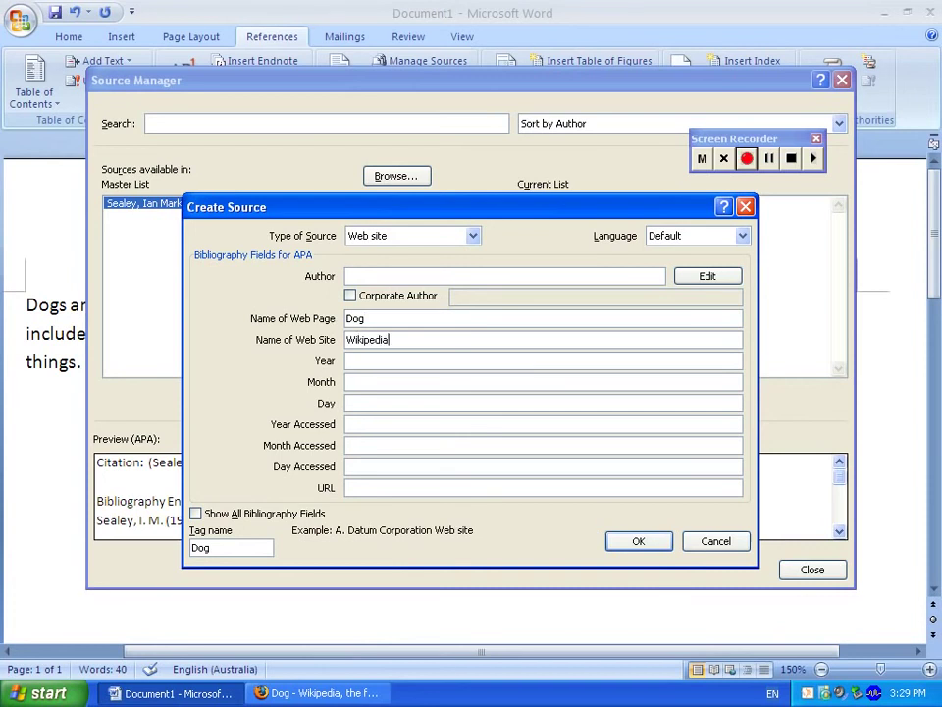
{"action": "left_click", "coordinate": [319, 693]}
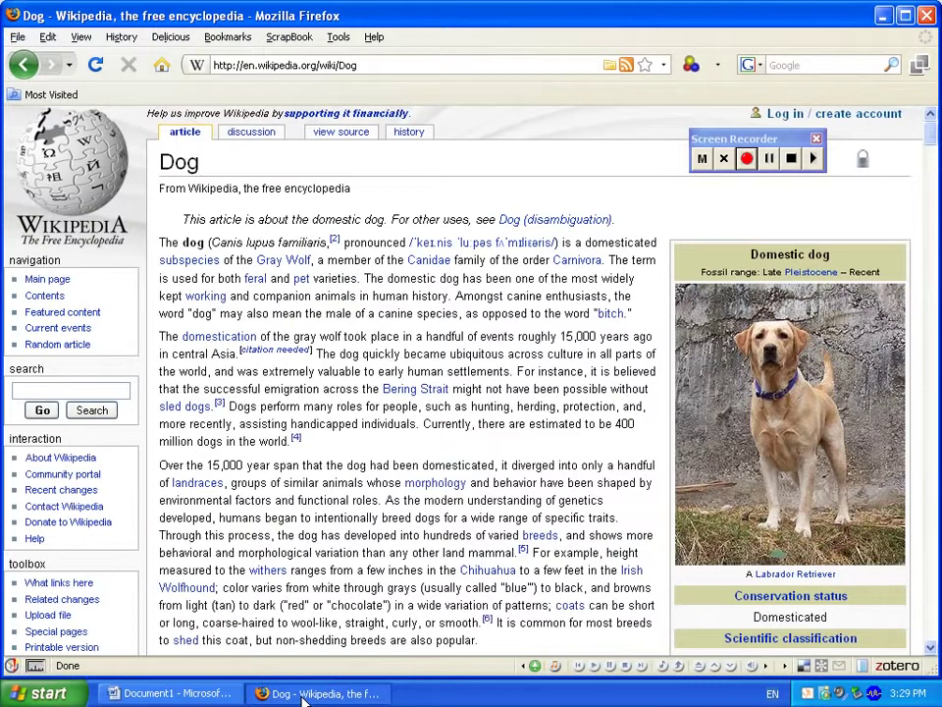
- Open the Dog article's revision history to find its 22 June 2009 edit date
{"action": "left_click", "coordinate": [408, 132]}
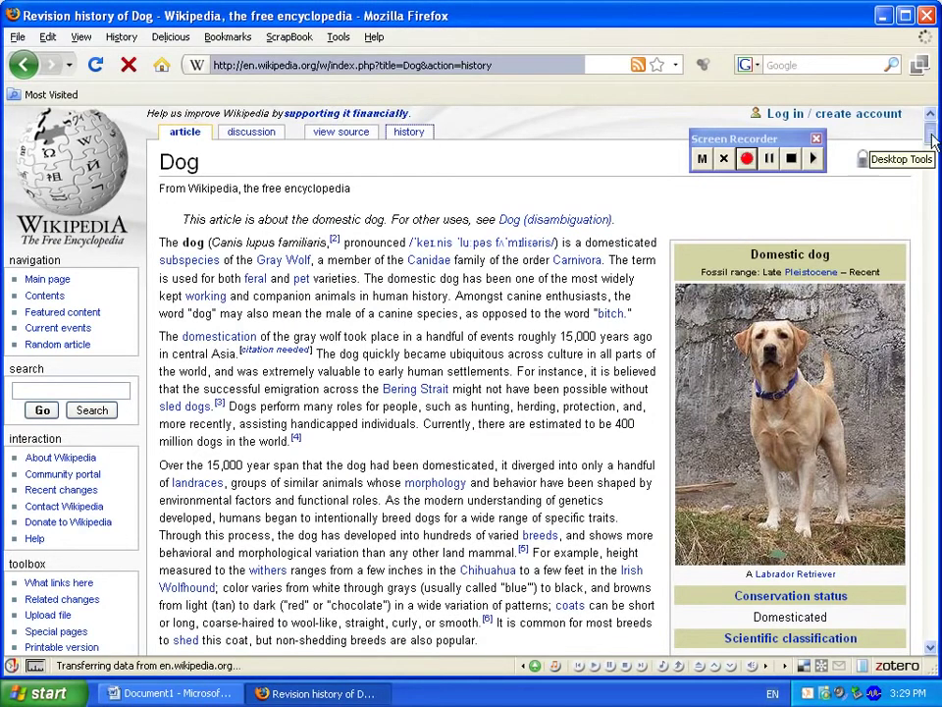
{"action": "scroll", "coordinate": [933, 186], "scroll_direction": "down", "scroll_amount": 7}
{"action": "scroll", "coordinate": [932, 189], "scroll_direction": "down", "scroll_amount": 20}
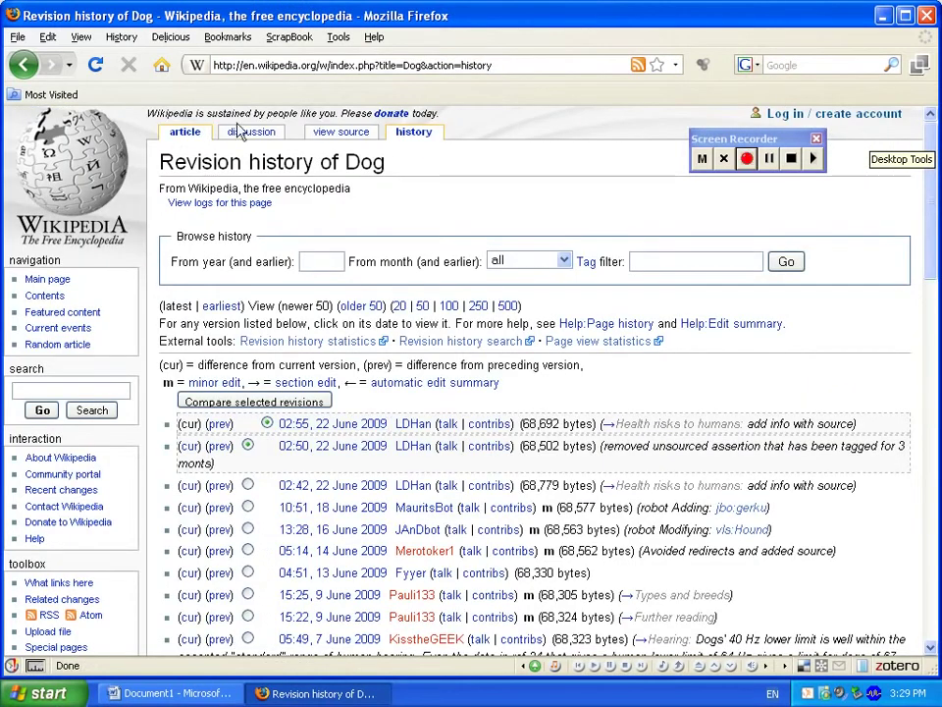
- Enter the web source's publication date as June 22, 2009, correcting the year
{"action": "left_click", "coordinate": [172, 693]}
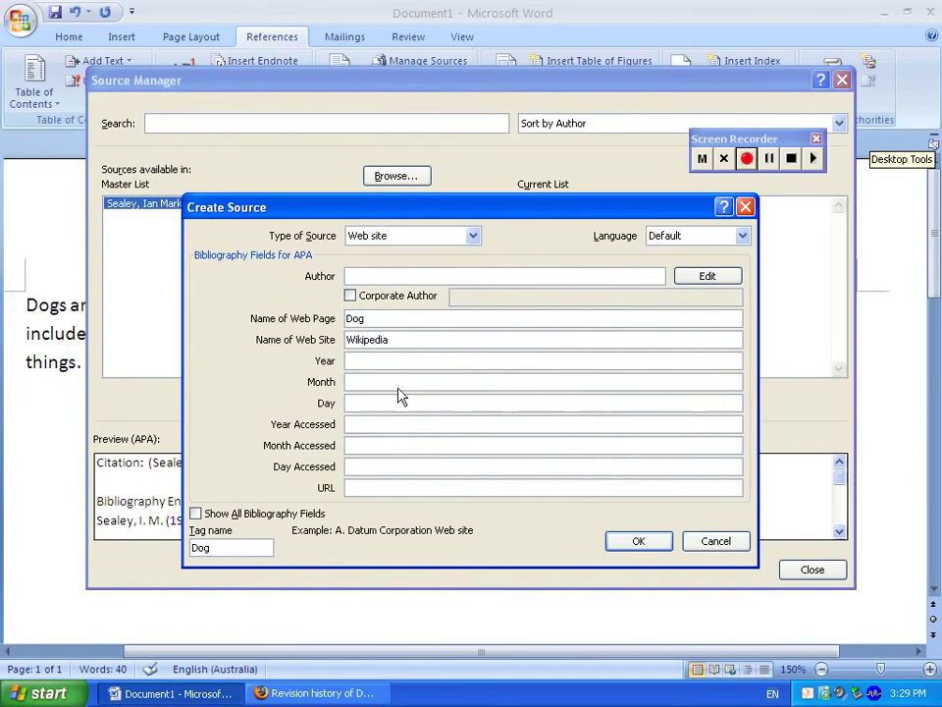
{"action": "left_click", "coordinate": [364, 361]}
{"action": "type", "text": "1999"}
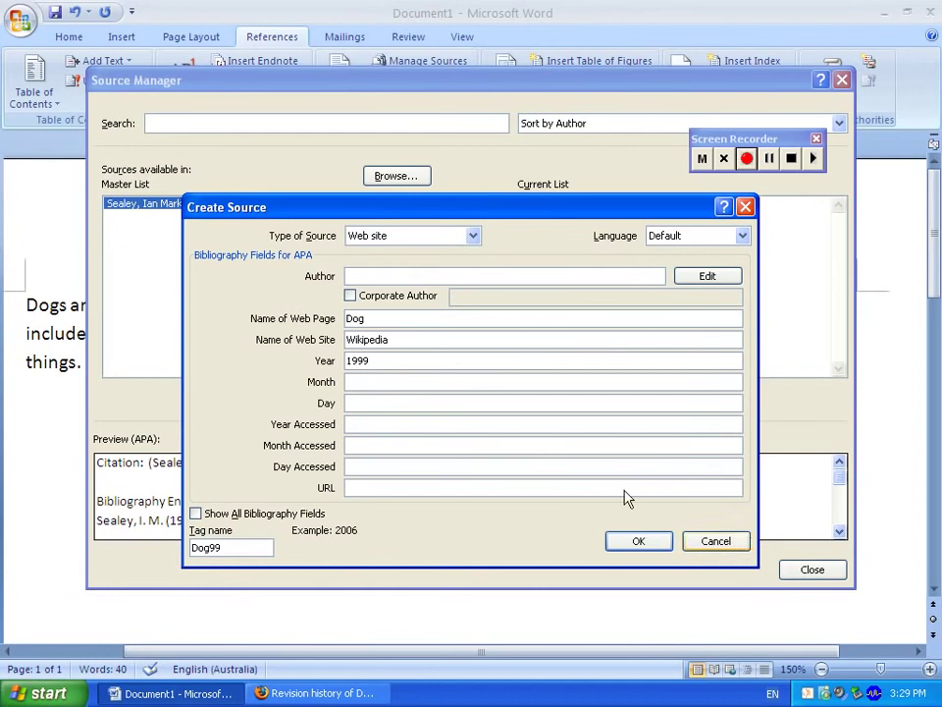
{"action": "left_click", "coordinate": [351, 380]}
{"action": "type", "text": "June"}
{"action": "left_click", "coordinate": [370, 402]}
{"action": "type", "text": "2"}
{"action": "type", "text": "2"}
{"action": "left_click", "coordinate": [359, 424]}
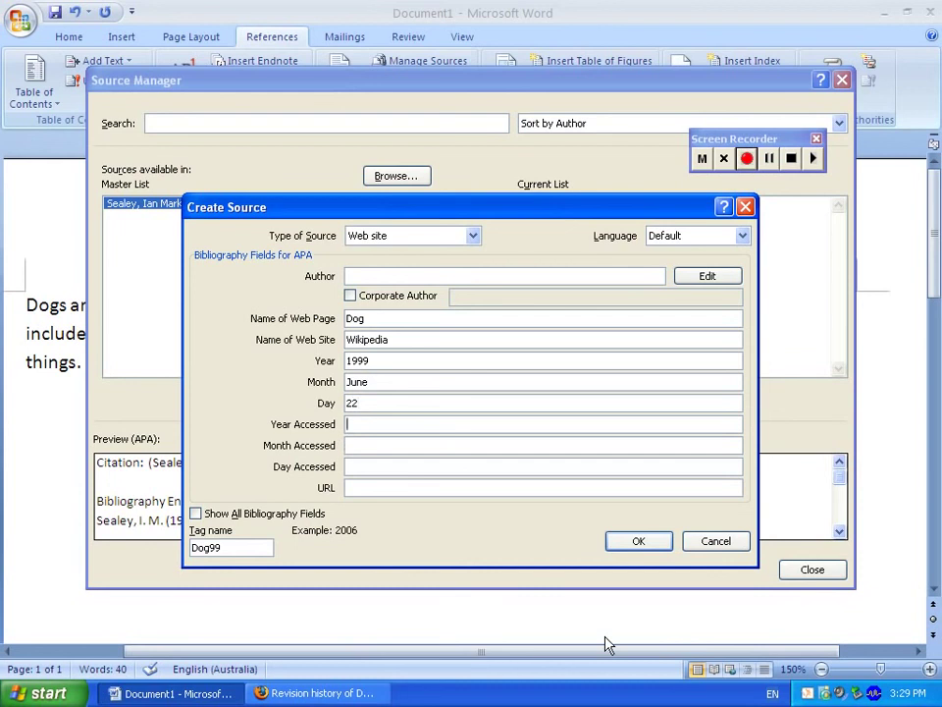
{"action": "double_click", "coordinate": [381, 360]}
{"action": "type", "text": "200"}
- Enter the access date as June 22, 2009
{"action": "left_click", "coordinate": [371, 423]}
{"action": "type", "text": "2009"}
{"action": "left_click", "coordinate": [354, 444]}
{"action": "type", "text": "Ju"}
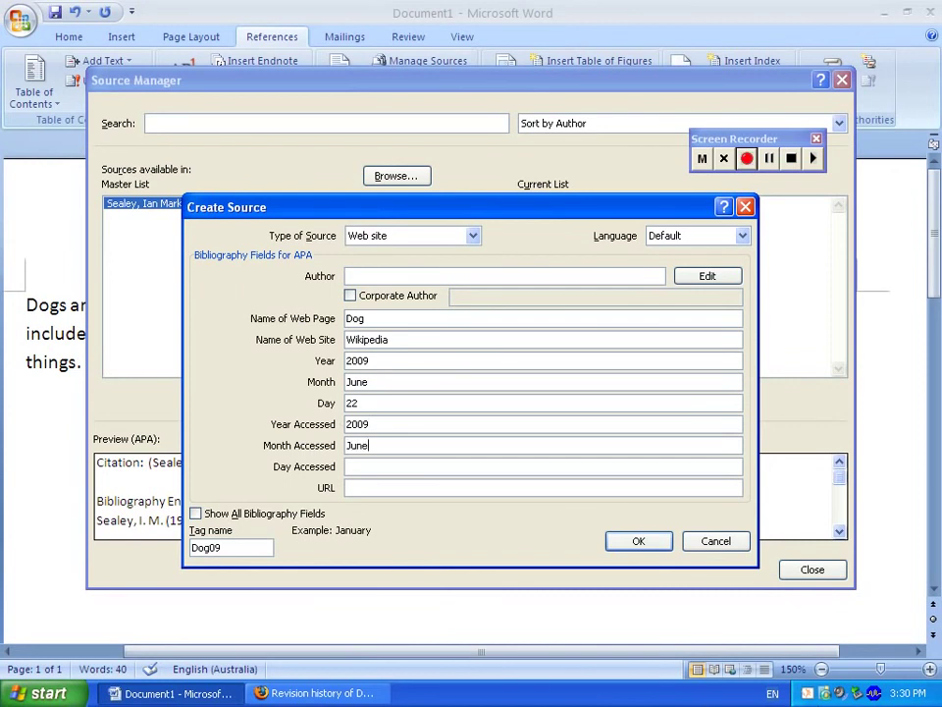
{"action": "left_click", "coordinate": [389, 467]}
{"action": "type", "text": "22"}
- Copy the Dog Wikipedia article's web address from Firefox
{"action": "left_click", "coordinate": [290, 694]}
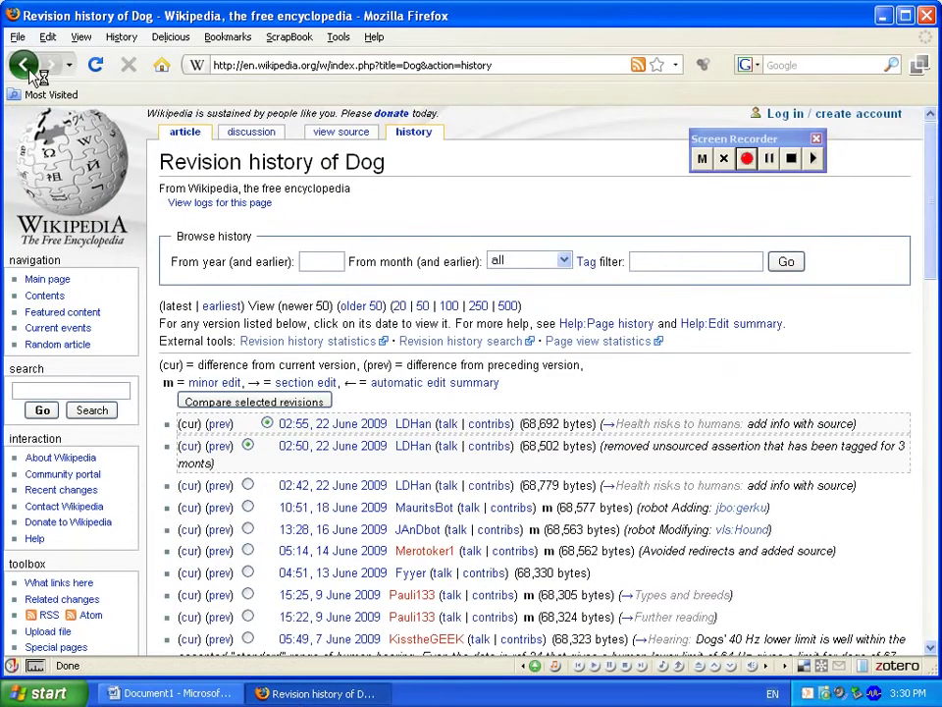
{"action": "left_click", "coordinate": [25, 66]}
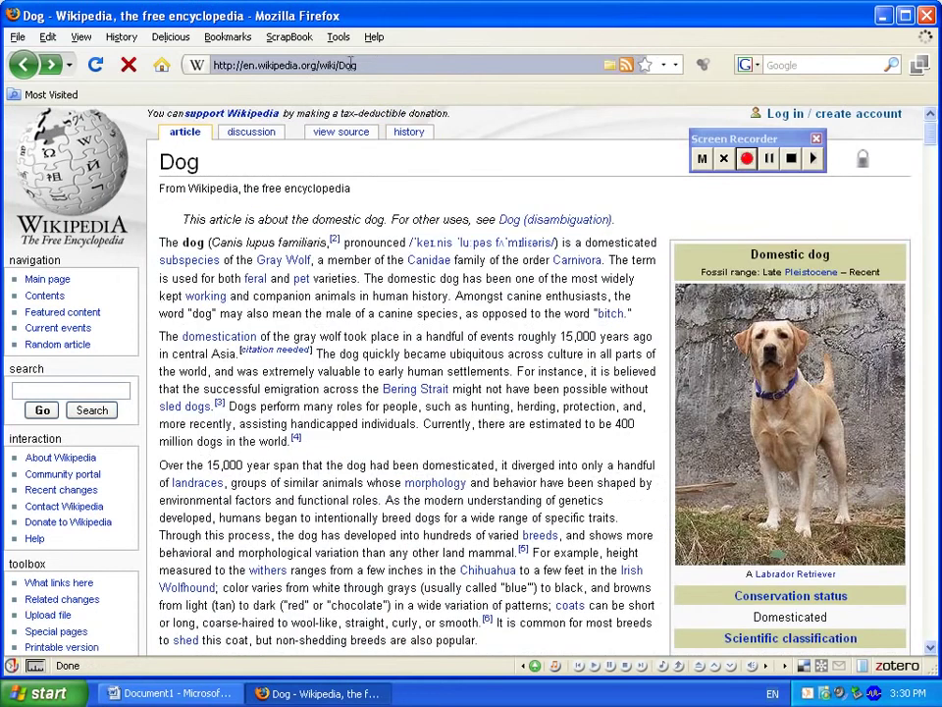
{"action": "left_click", "coordinate": [218, 65]}
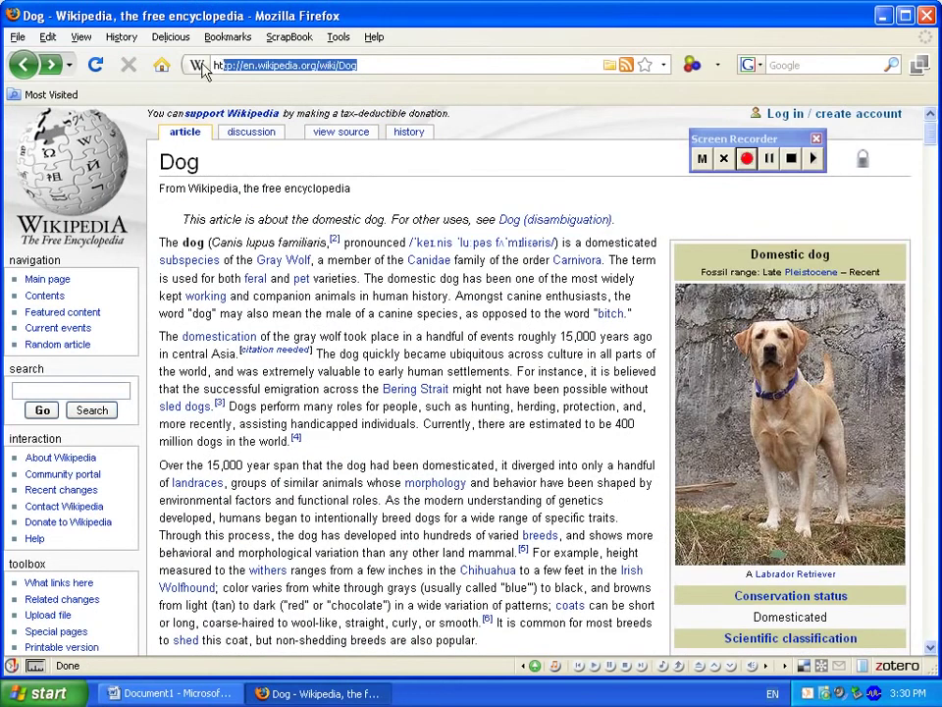
{"action": "double_click", "coordinate": [215, 64]}
{"action": "right_click", "coordinate": [257, 69]}
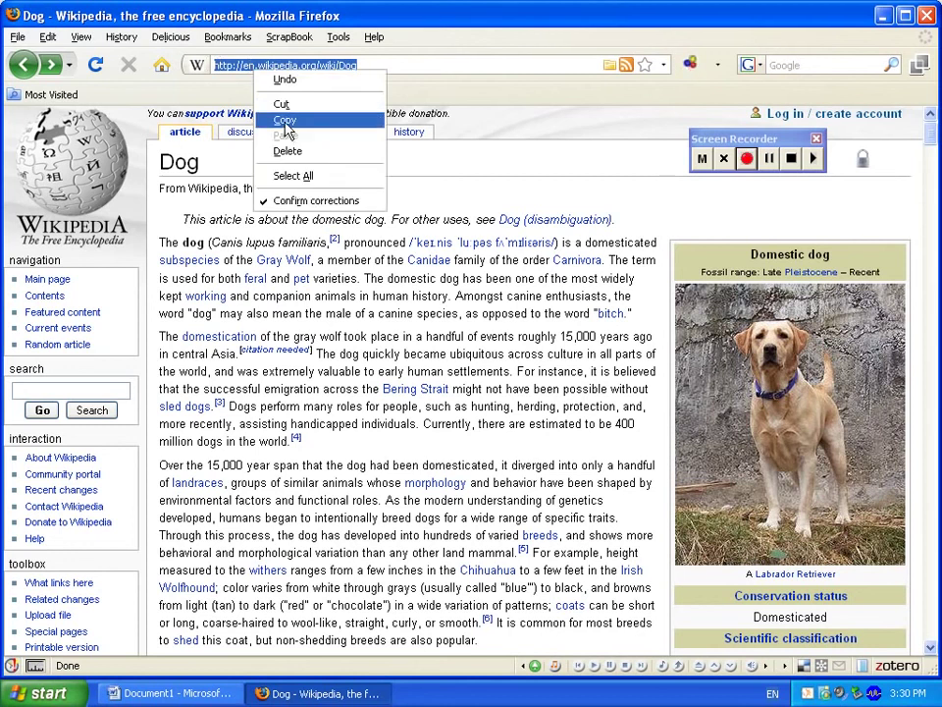
{"action": "left_click", "coordinate": [284, 120]}
- Paste the copied address into the Word source's URL field
{"action": "left_click", "coordinate": [171, 692]}
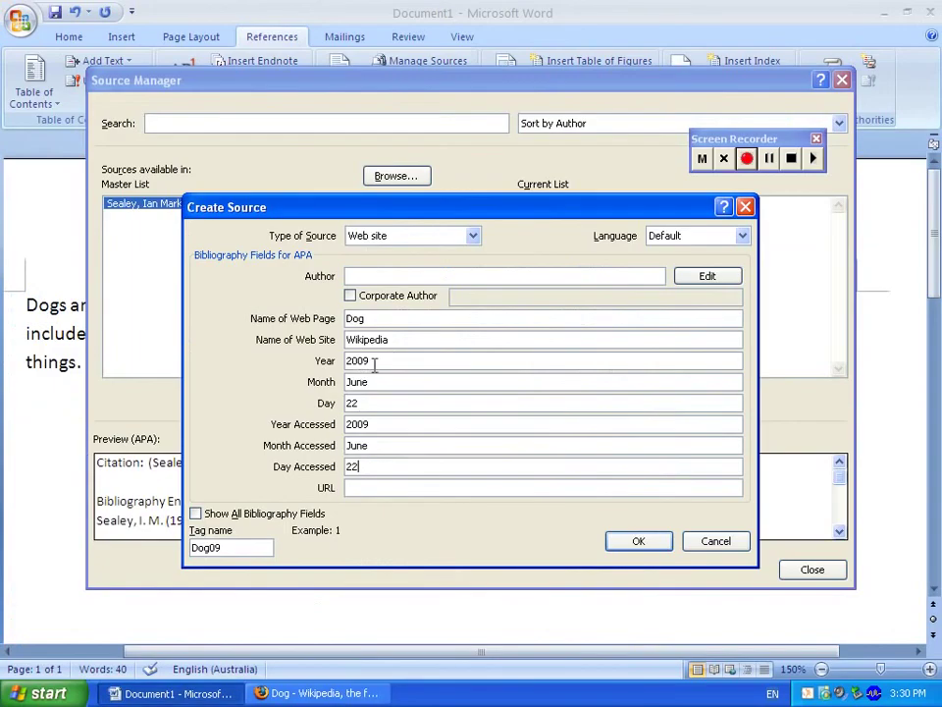
{"action": "left_click", "coordinate": [354, 488]}
{"action": "right_click", "coordinate": [355, 490]}
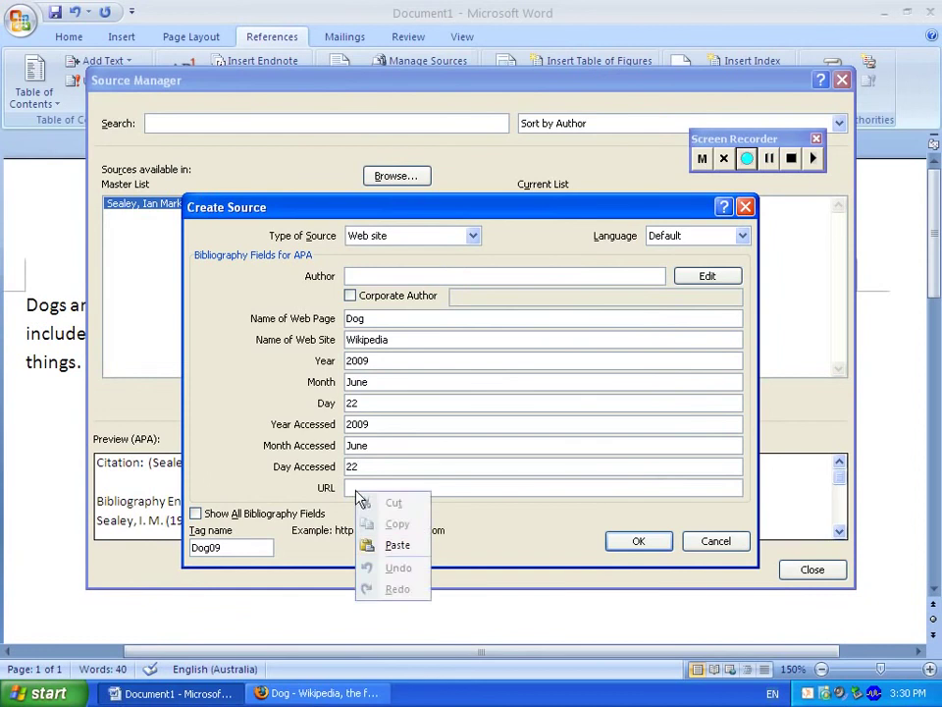
{"action": "left_click", "coordinate": [398, 544]}
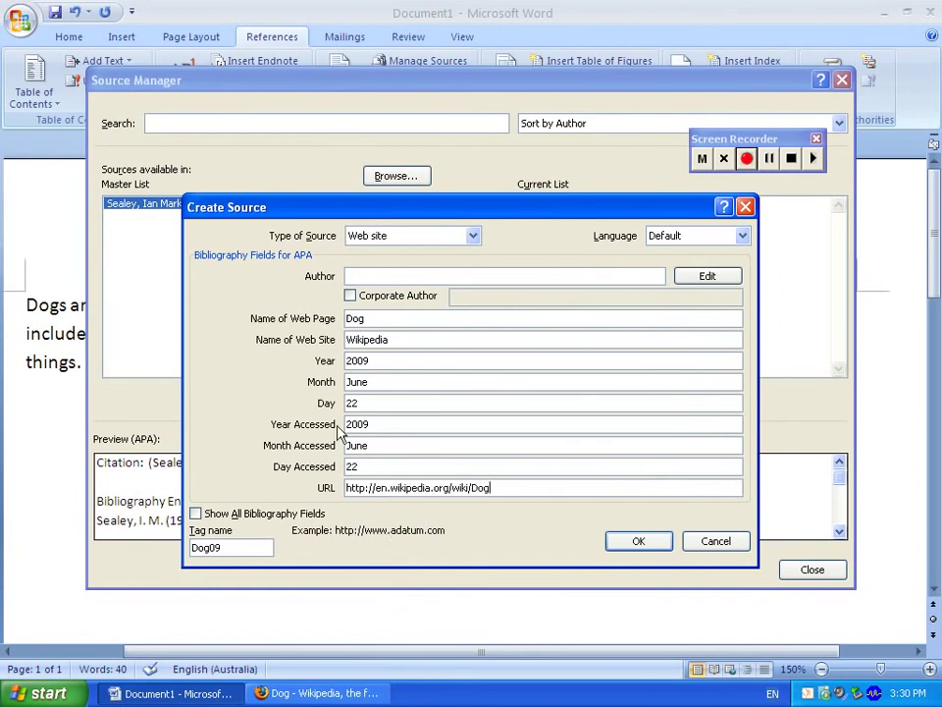
{"action": "left_click", "coordinate": [306, 694]}
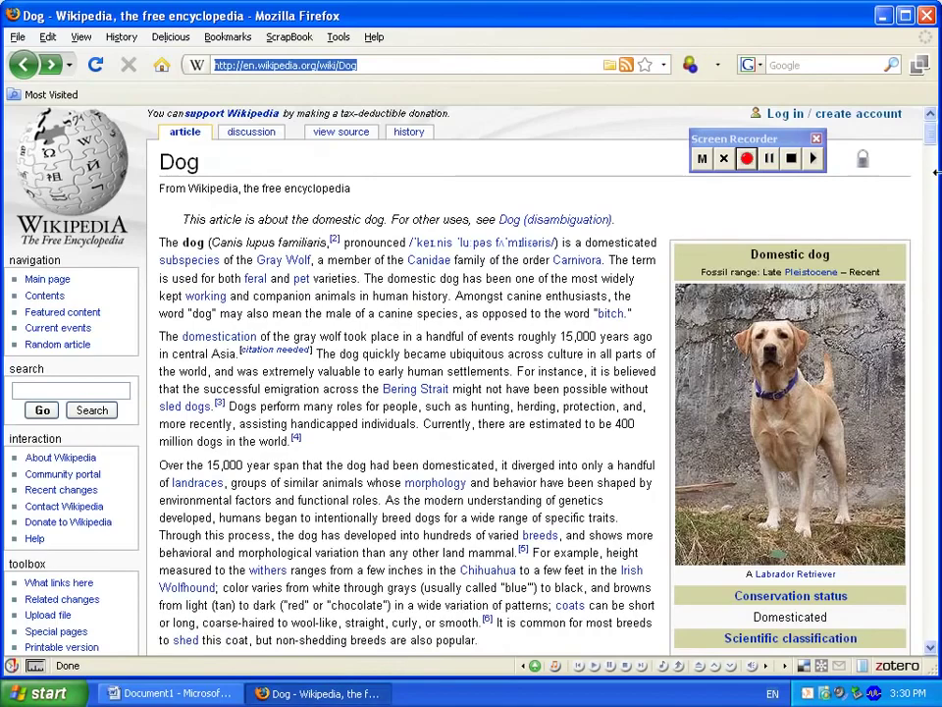
{"action": "scroll", "coordinate": [932, 334], "scroll_direction": "down", "scroll_amount": 15}
{"action": "scroll", "coordinate": [932, 334], "scroll_direction": "down", "scroll_amount": 20}
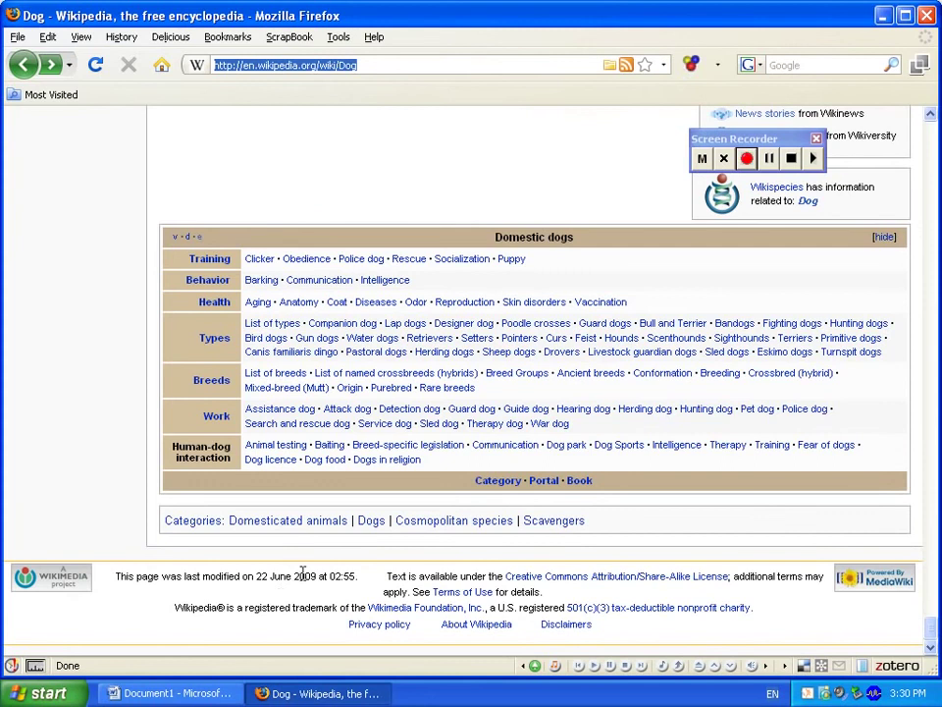
{"action": "mouse_move", "coordinate": [932, 633]}
{"action": "left_mouse_down"}
{"action": "mouse_move", "coordinate": [930, 606]}
{"action": "mouse_move", "coordinate": [932, 631]}
{"action": "left_mouse_up"}
{"action": "left_click_drag", "start_coordinate": [934, 631], "coordinate": [928, 120]}
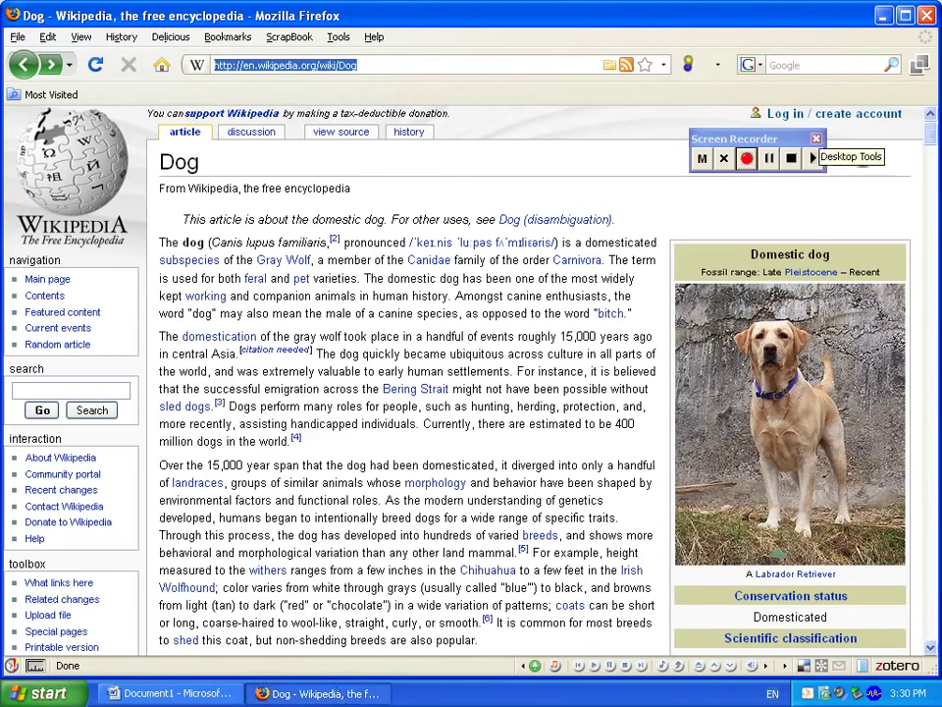
{"action": "left_click", "coordinate": [235, 695]}
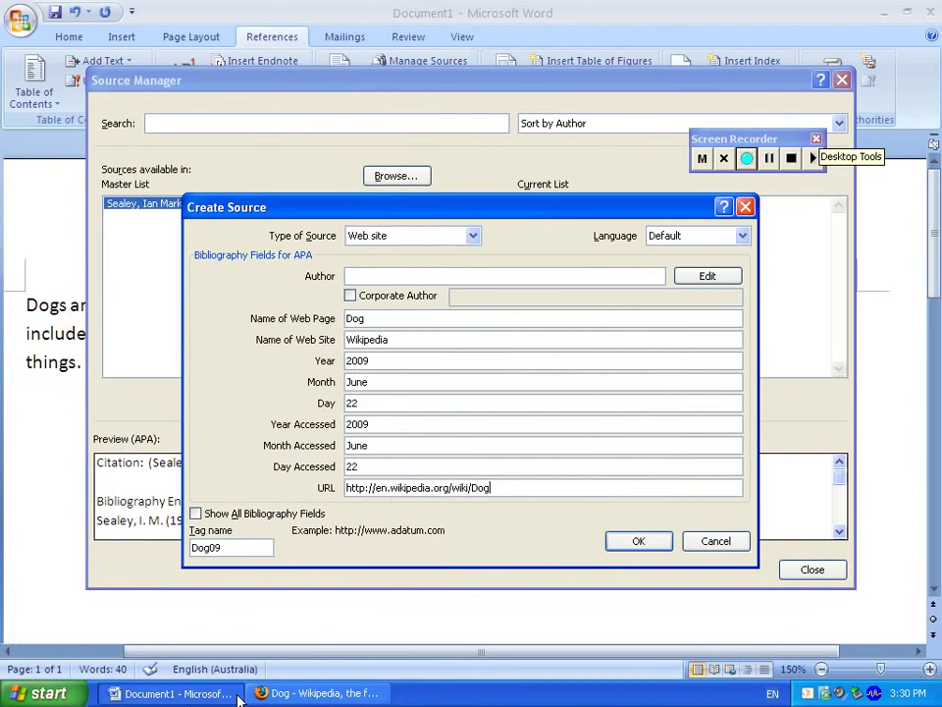
- Save the Dog (2009) Wikipedia source and close Source Manager
{"action": "left_click", "coordinate": [628, 543]}
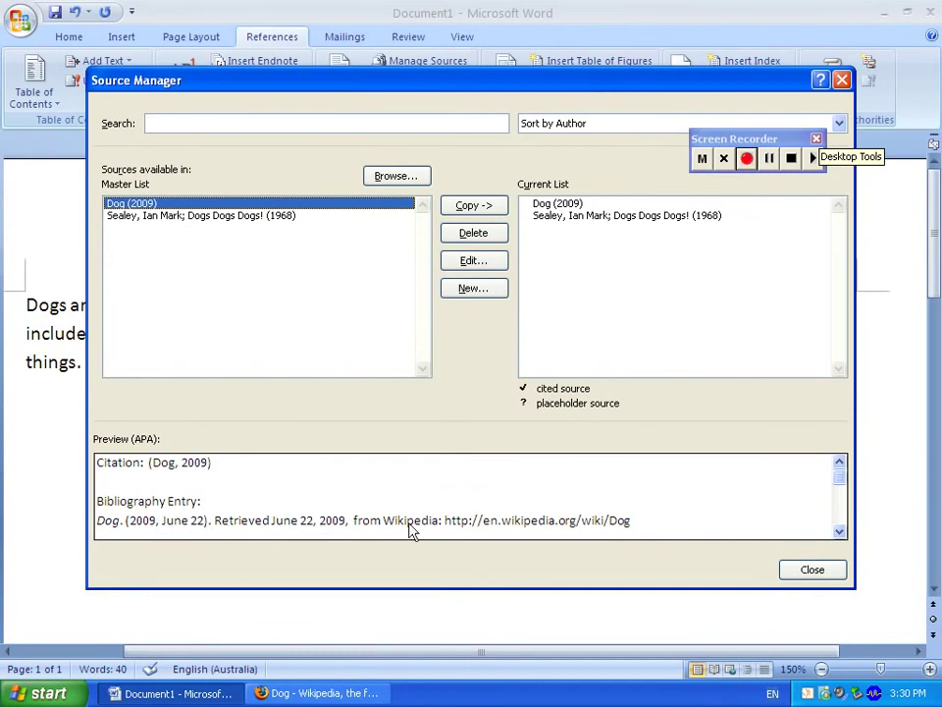
{"action": "left_click", "coordinate": [812, 570]}
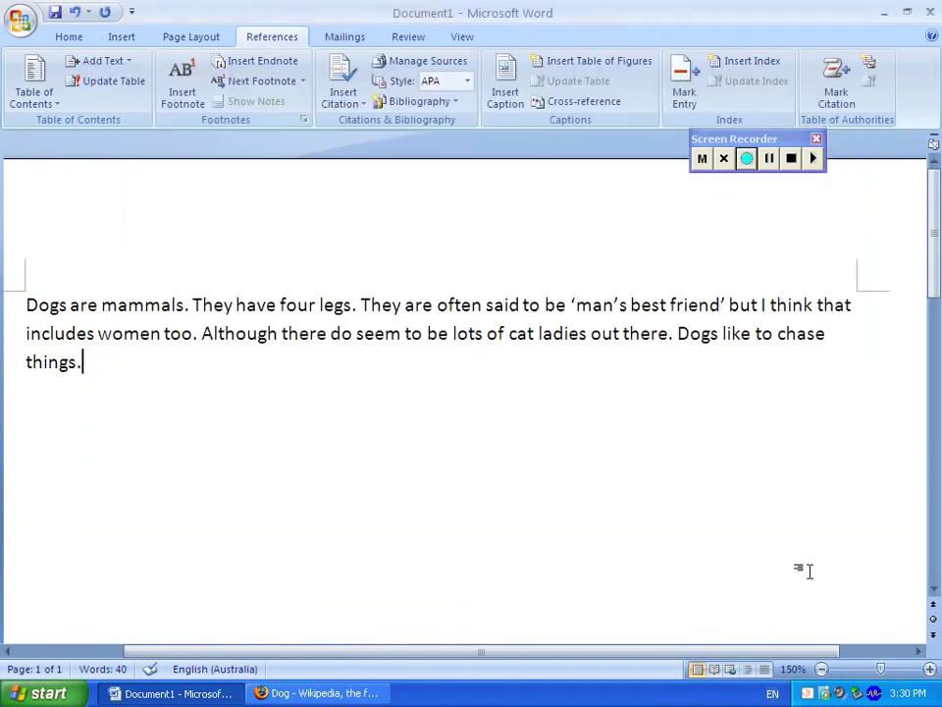
- Cite (Dog, 2009) after "mammals." and the 1968 book after "women too"
{"action": "left_click", "coordinate": [193, 304]}
{"action": "left_click", "coordinate": [353, 98]}
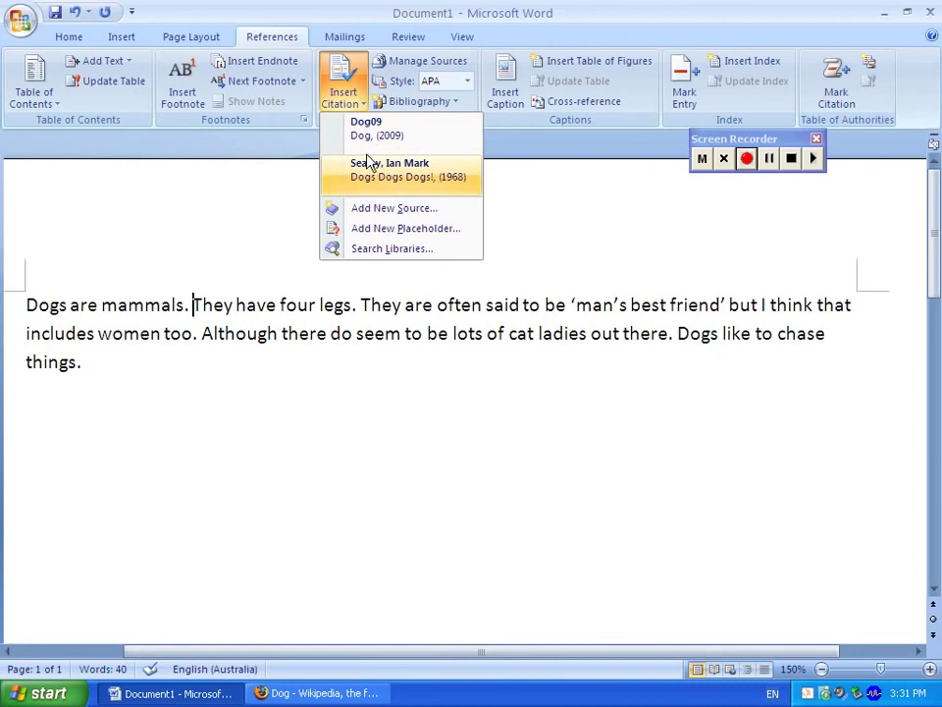
{"action": "left_click", "coordinate": [368, 135]}
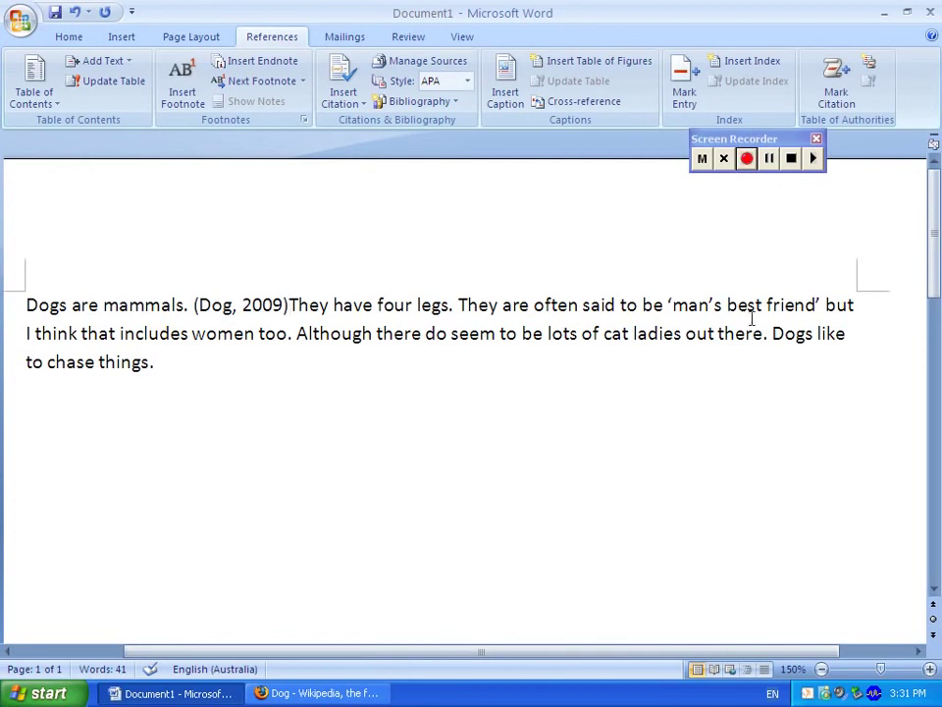
{"action": "left_click", "coordinate": [292, 334]}
{"action": "left_click", "coordinate": [342, 80]}
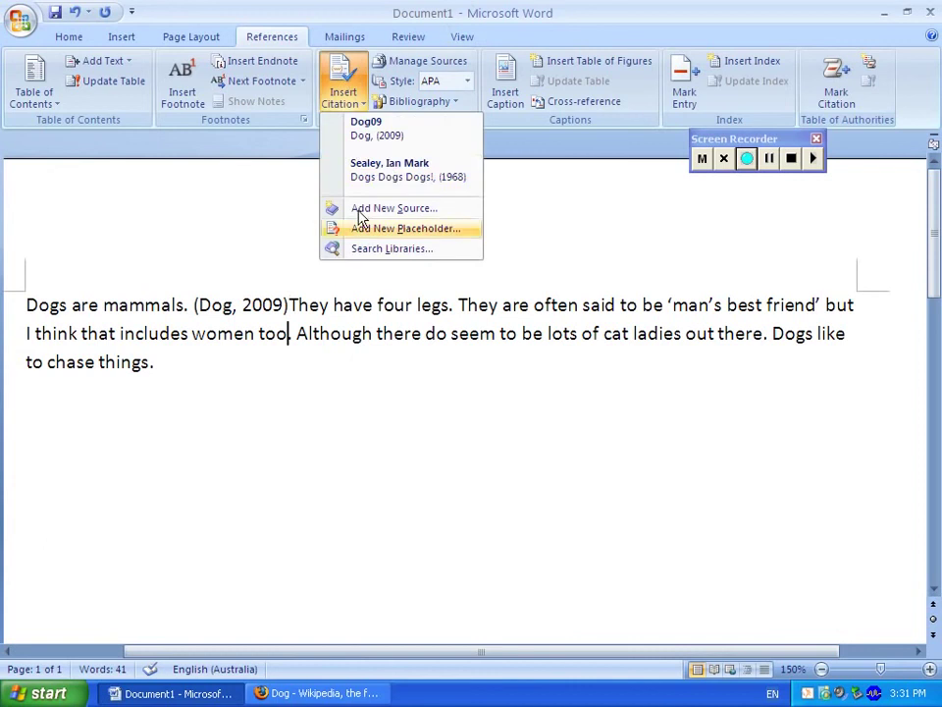
{"action": "left_click", "coordinate": [389, 162]}
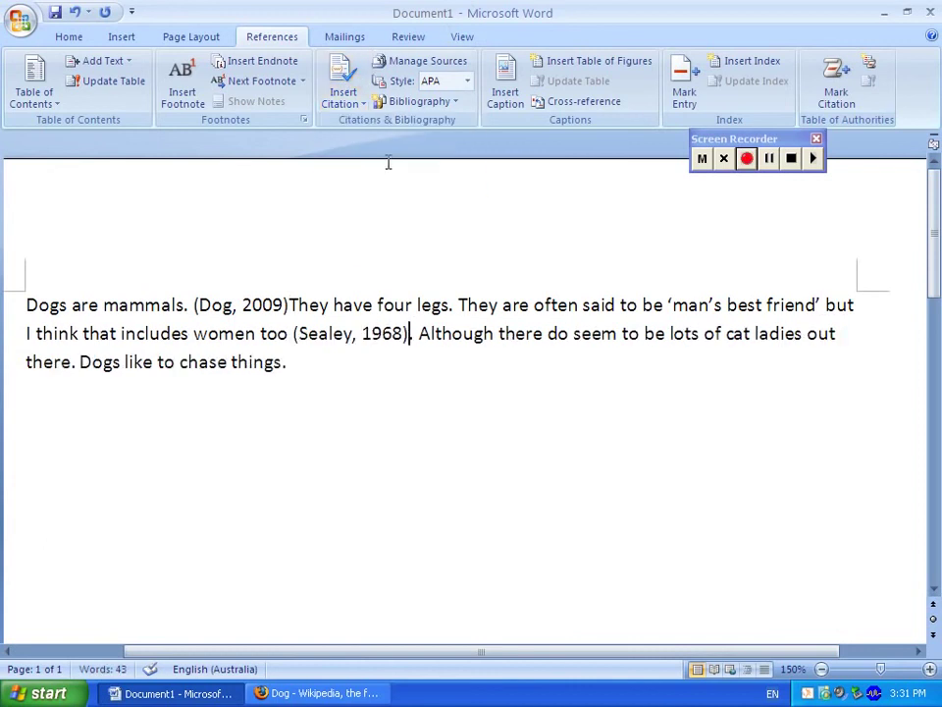
- Insert the built-in Bibliography listing the Dog web page and Dogs Dogs Dogs! book
{"action": "left_click", "coordinate": [456, 106]}
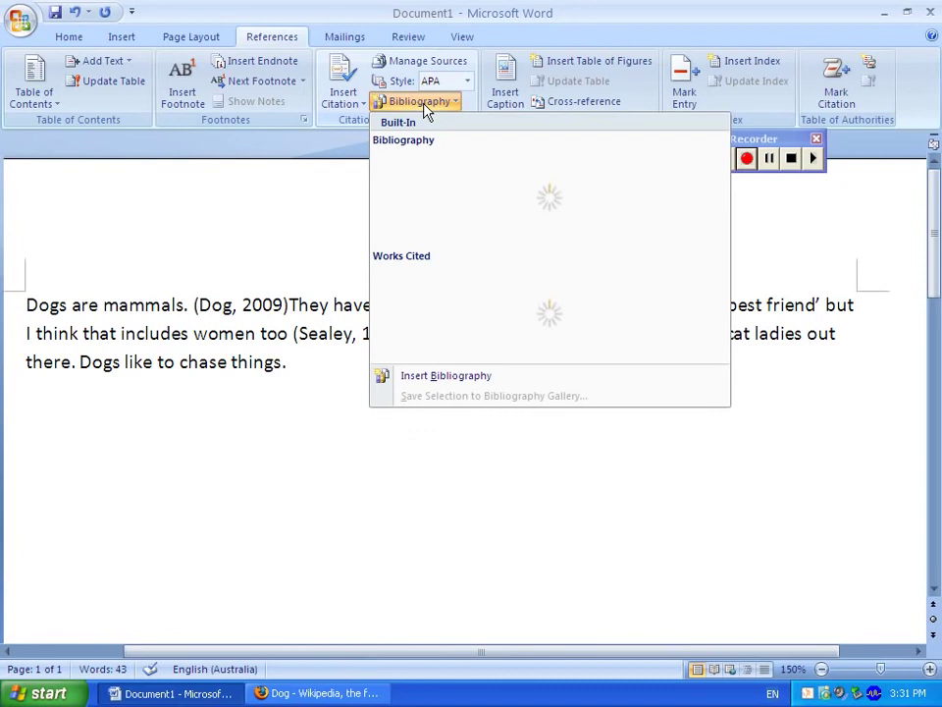
{"action": "left_click", "coordinate": [440, 383]}
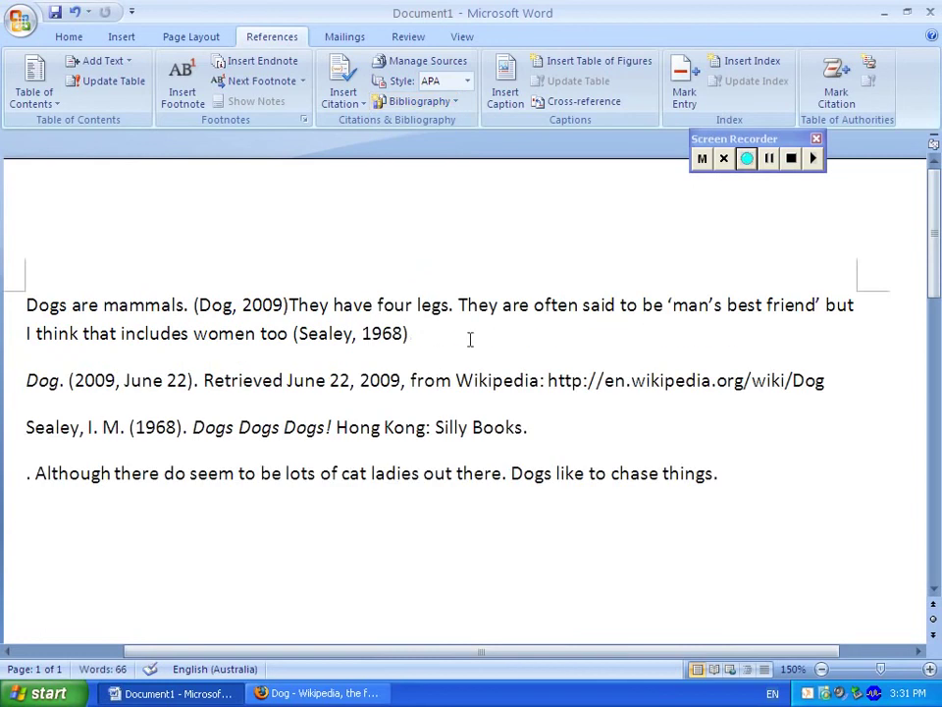
- Move the Dog and 'Dogs Dogs Dogs!' bibliography entries onto separate lines below 'chase things.'
{"action": "left_click_drag", "start_coordinate": [26, 380], "coordinate": [864, 518]}
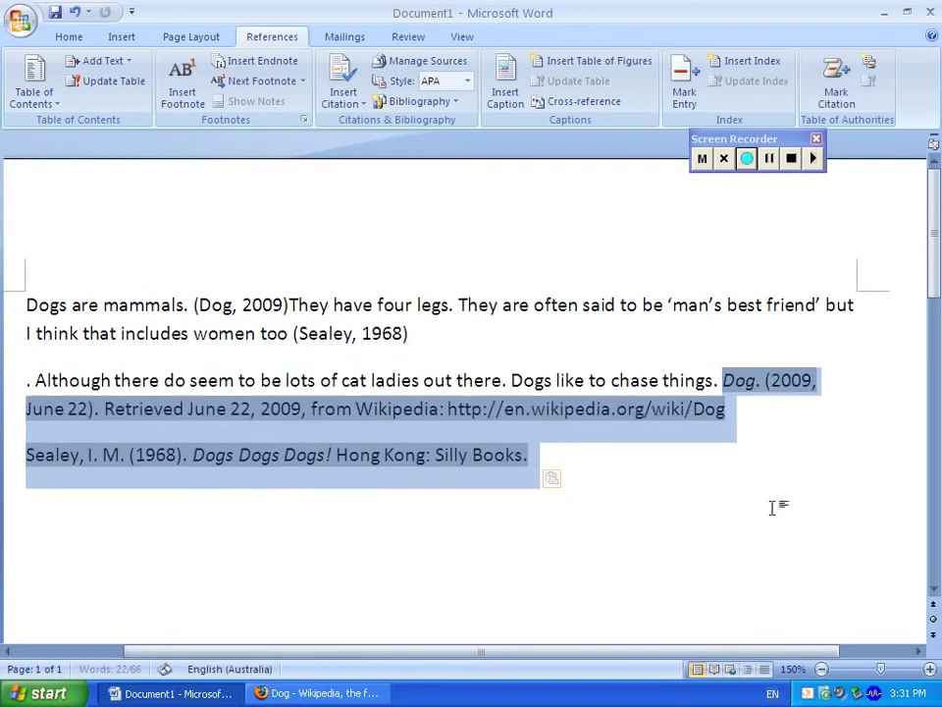
{"action": "key", "text": "Left"}
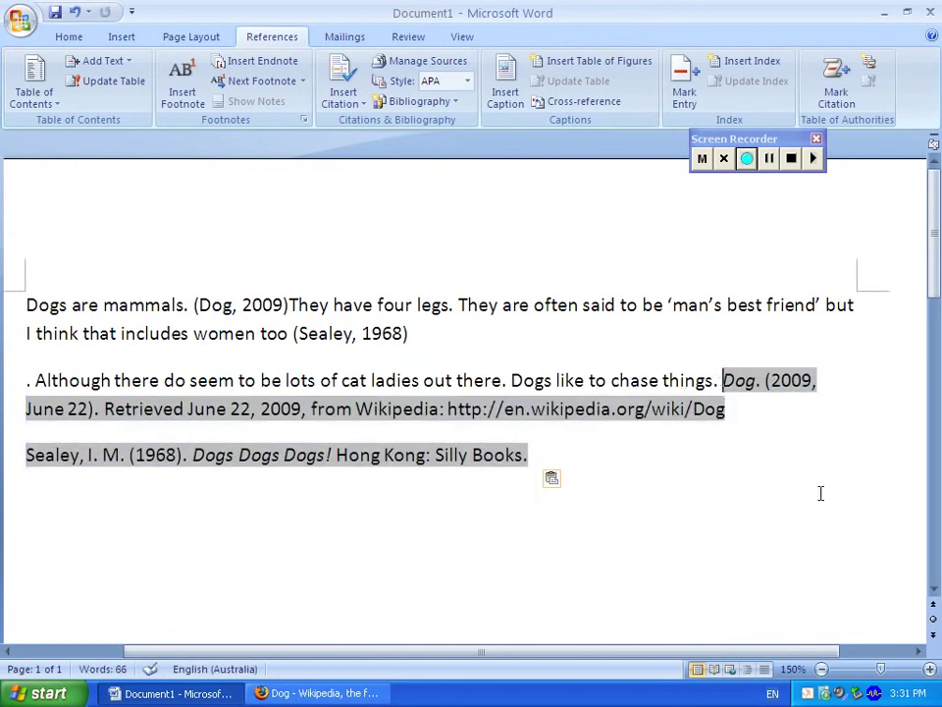
{"action": "key", "text": "Return"}
{"action": "key", "text": "Return"}
{"action": "key", "text": "Return"}
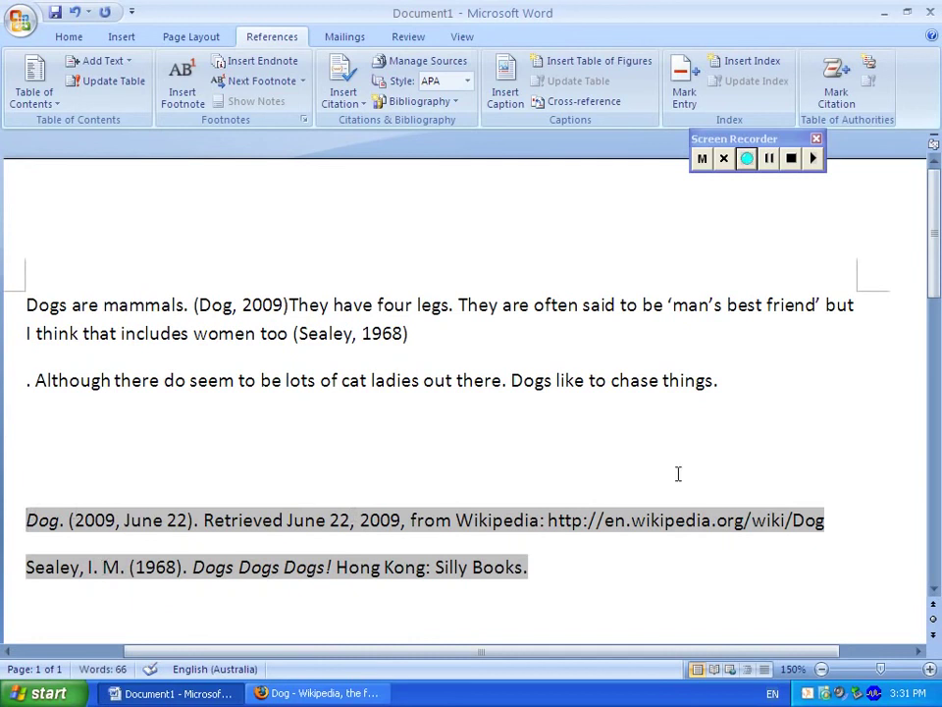
{"action": "left_click", "coordinate": [629, 613]}
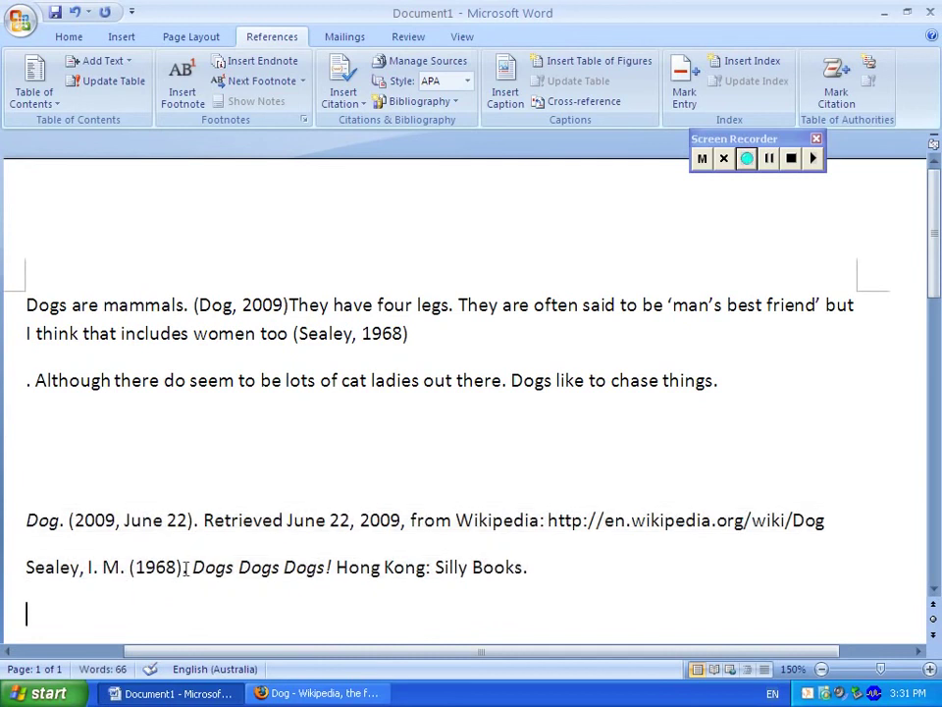